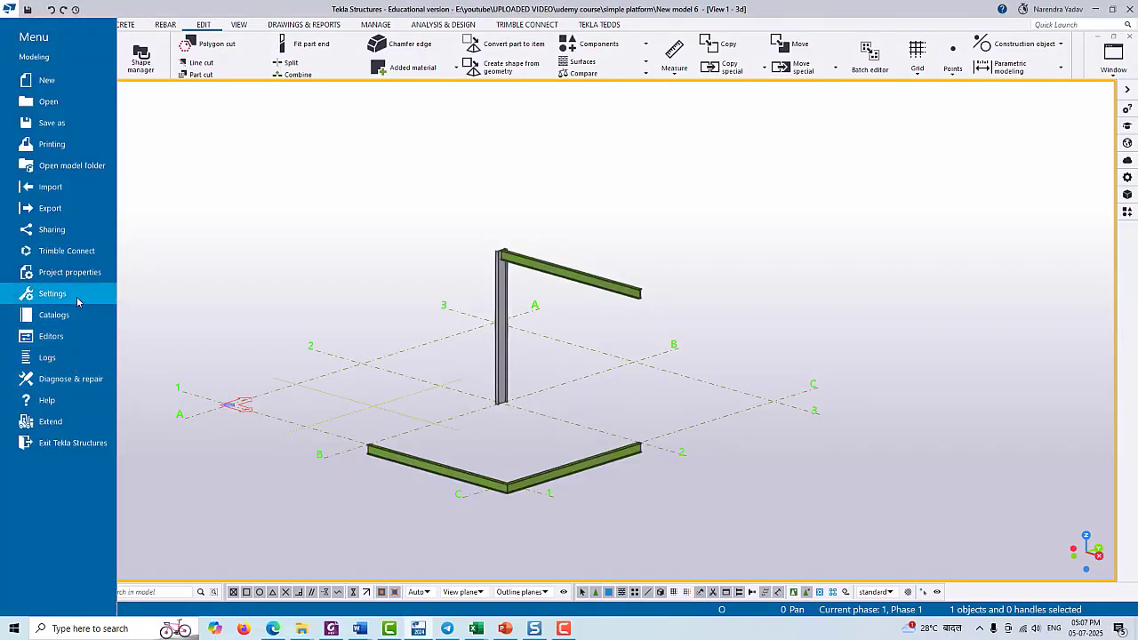
- Open the Ribbon editor for SteelDetailing: Modeling via File > Settings > Customize
click(78, 300)
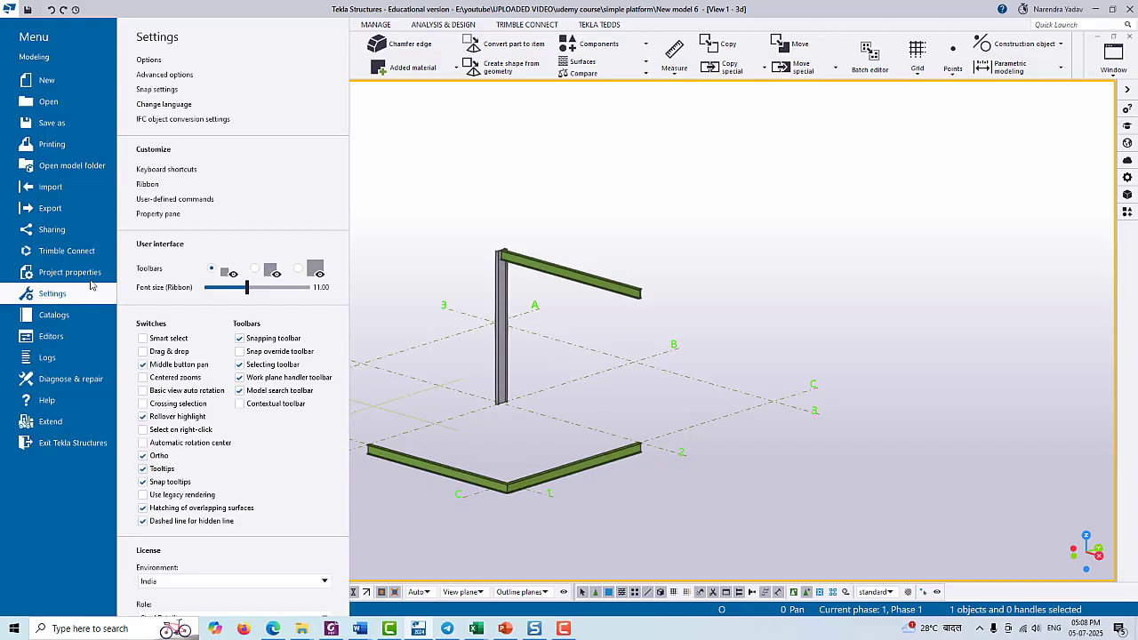
click(147, 184)
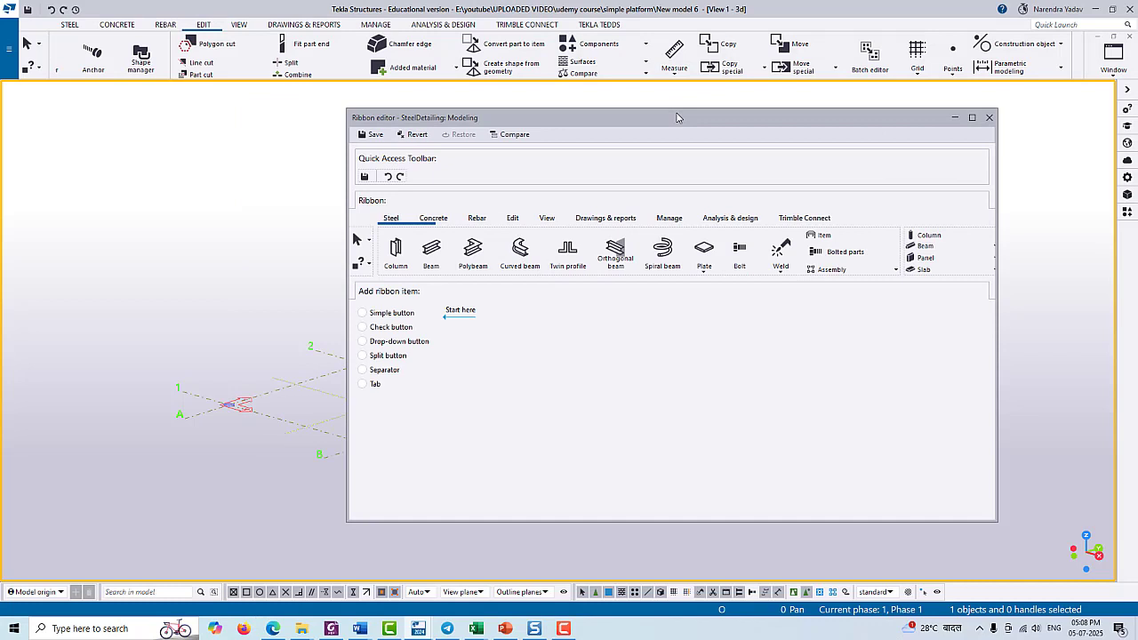
- Move the Ribbon editor left and preview the Steel, Concrete, Rebar, Edit and View tabs
drag(675, 117, 570, 115)
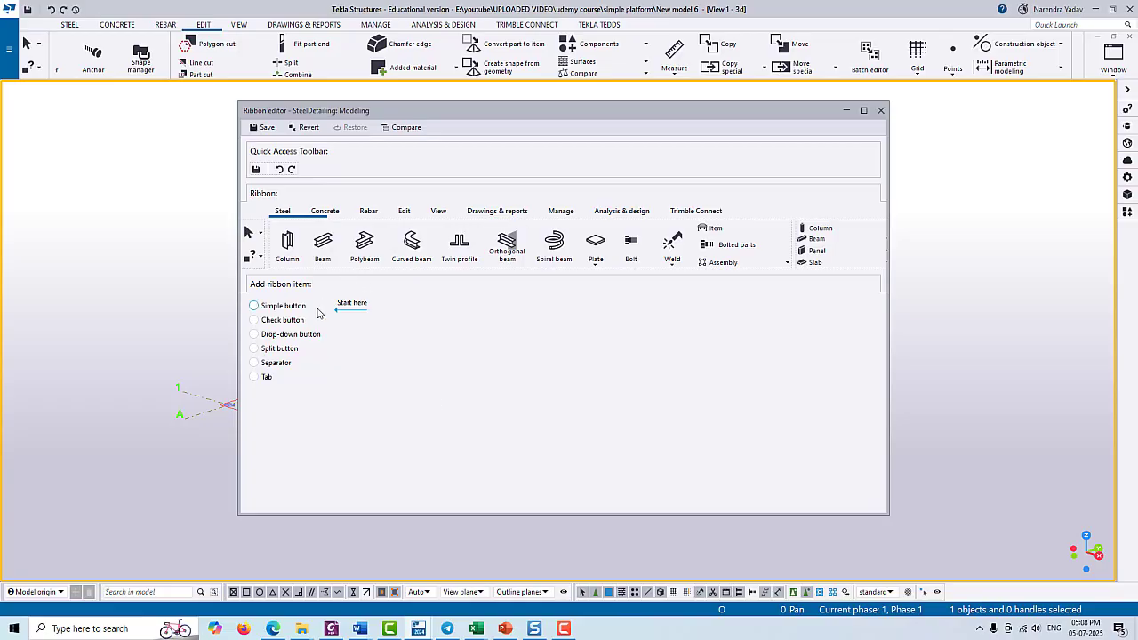
click(282, 210)
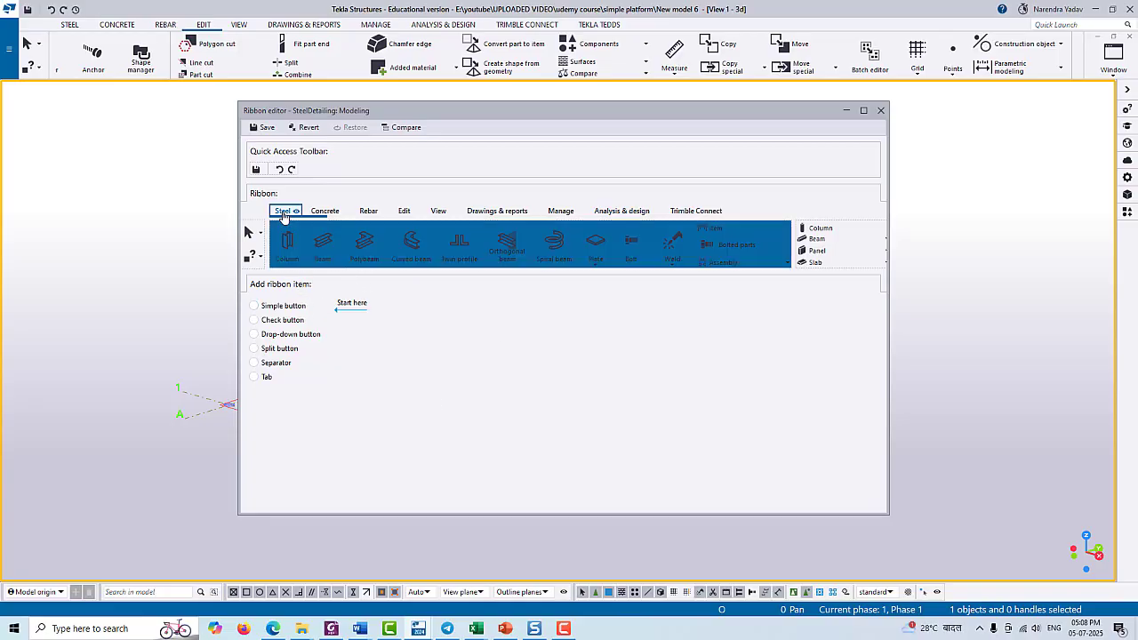
click(350, 215)
click(368, 211)
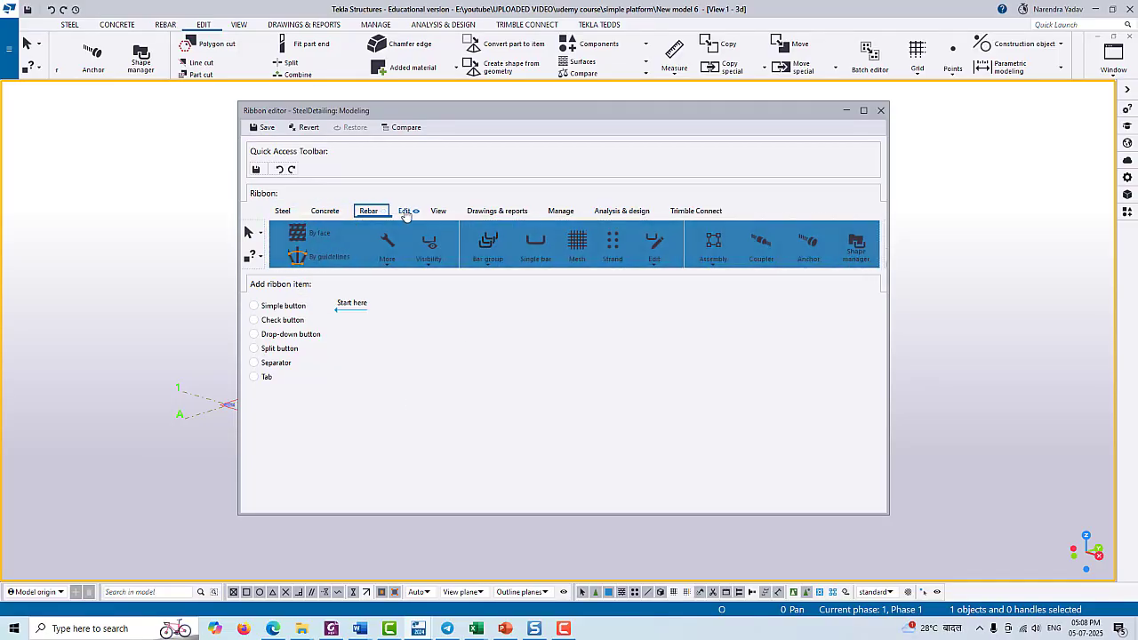
click(404, 210)
click(438, 211)
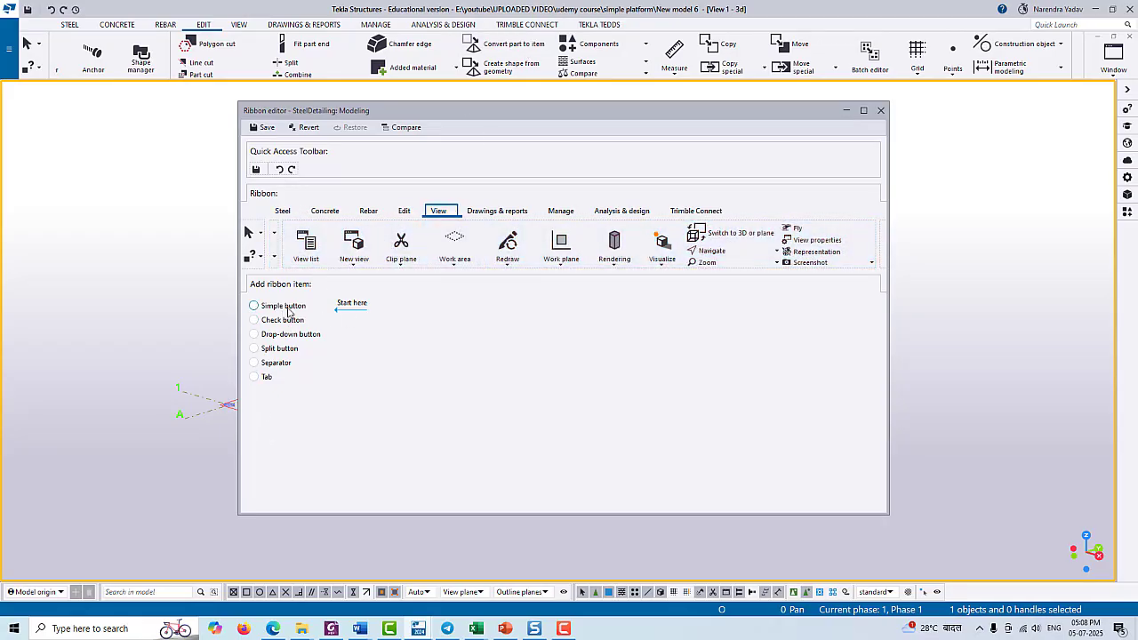
- Review the simple, drop-down, split button and separator options, ending on a vertical, thickness-1 separator
click(288, 307)
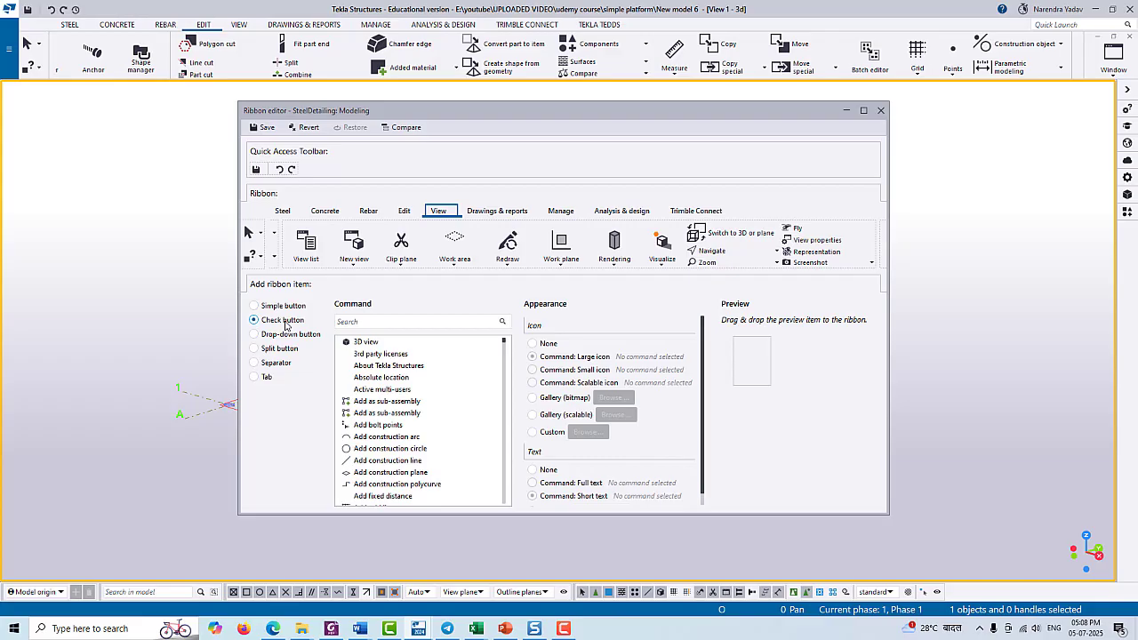
click(297, 339)
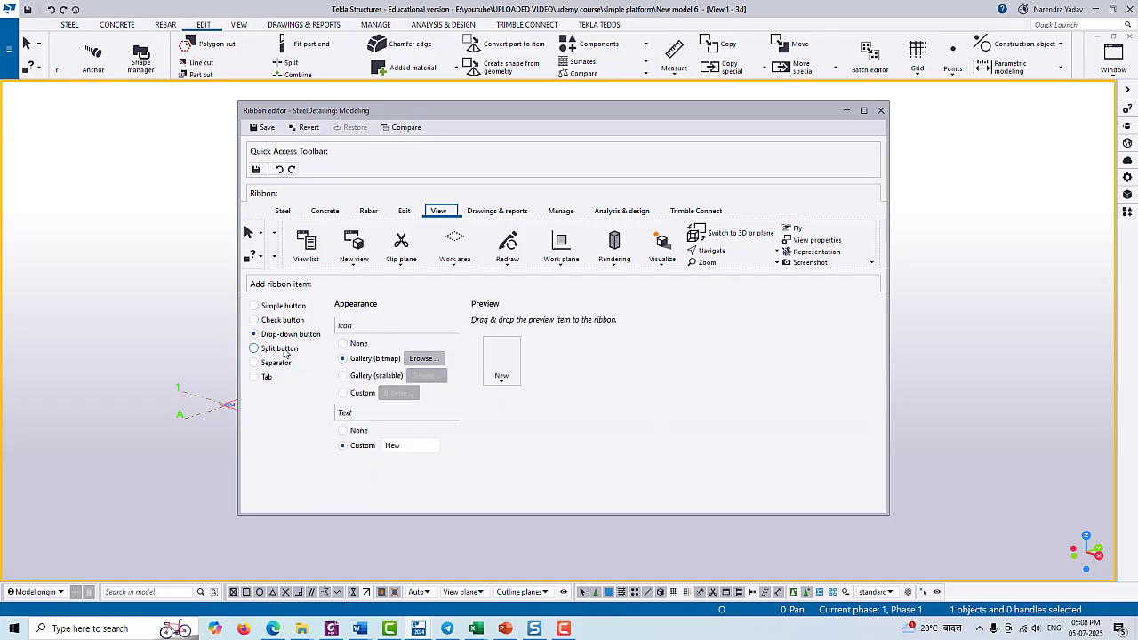
click(283, 349)
click(278, 364)
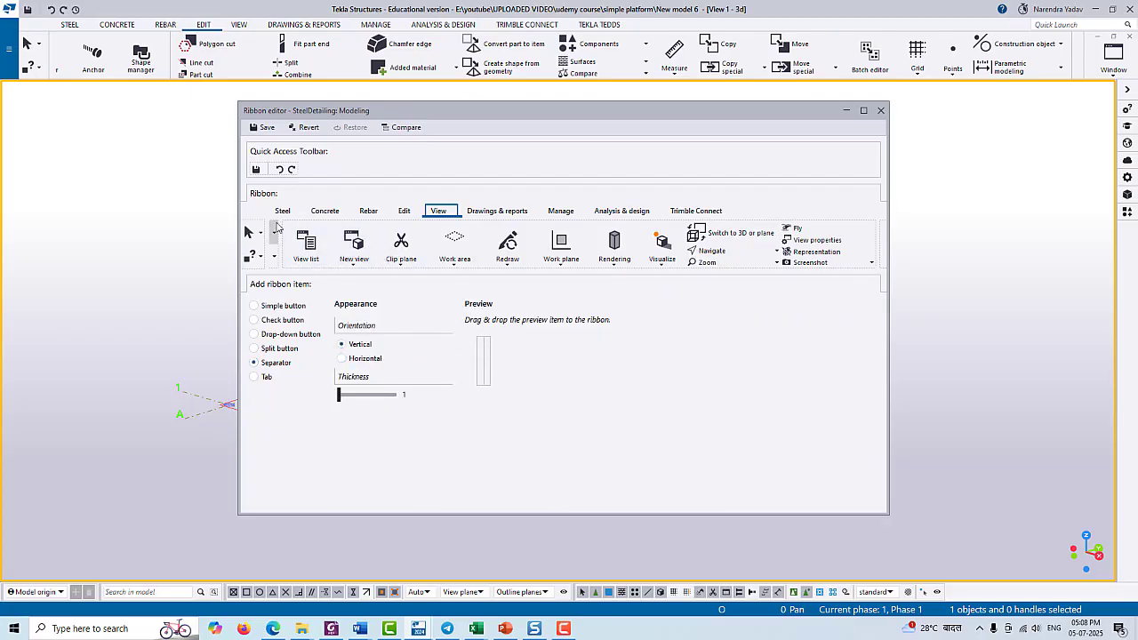
- Add a new ribbon tab named 'My Tools' after Trimble Connect
click(266, 377)
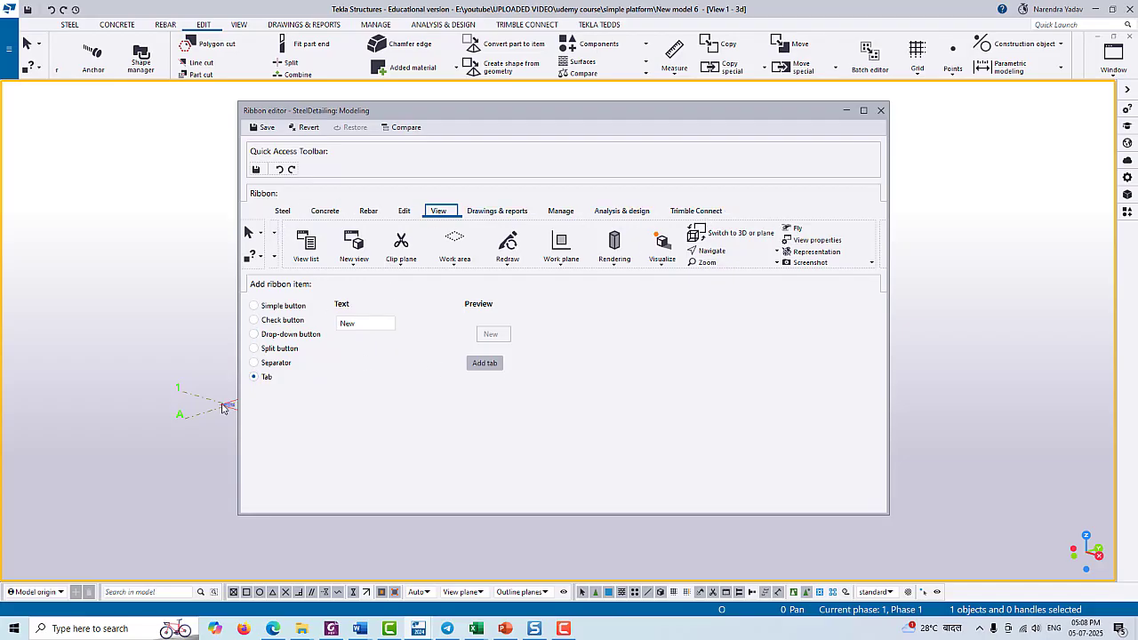
double_click(366, 324)
text(My Tools)
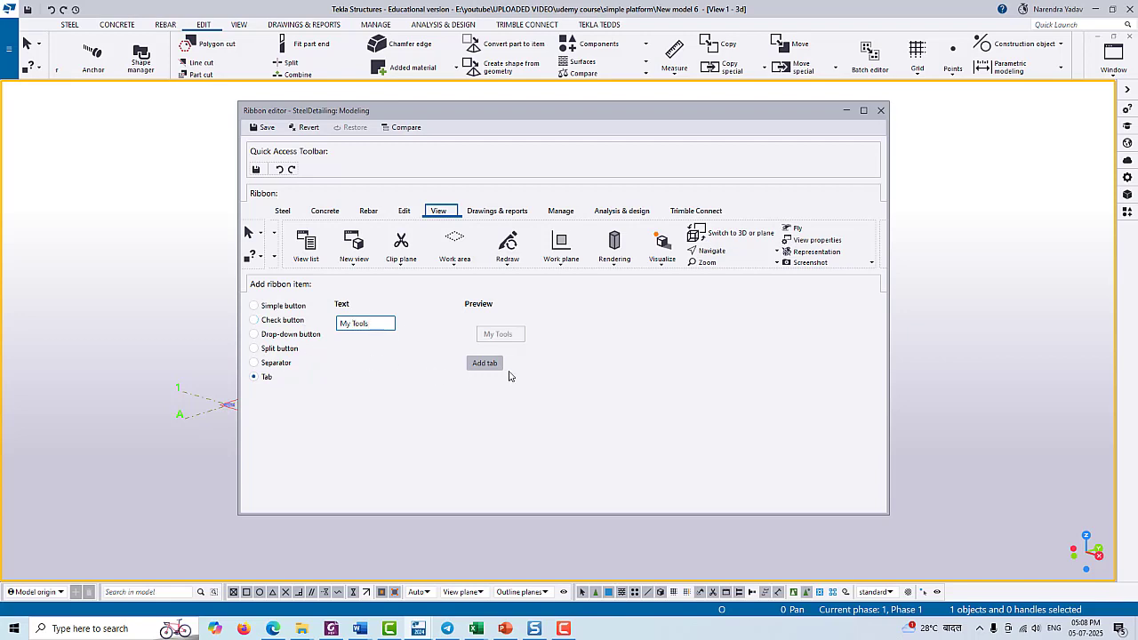
click(484, 362)
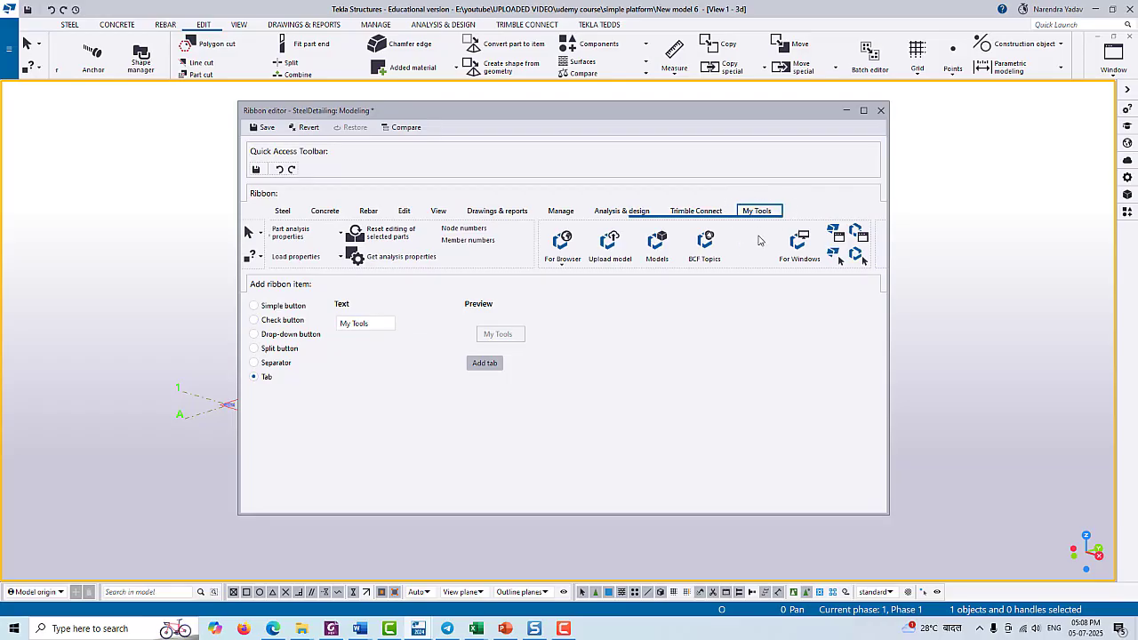
- Prepare a simple Column button for Create steel column, switching its icon from small to scalable
click(256, 306)
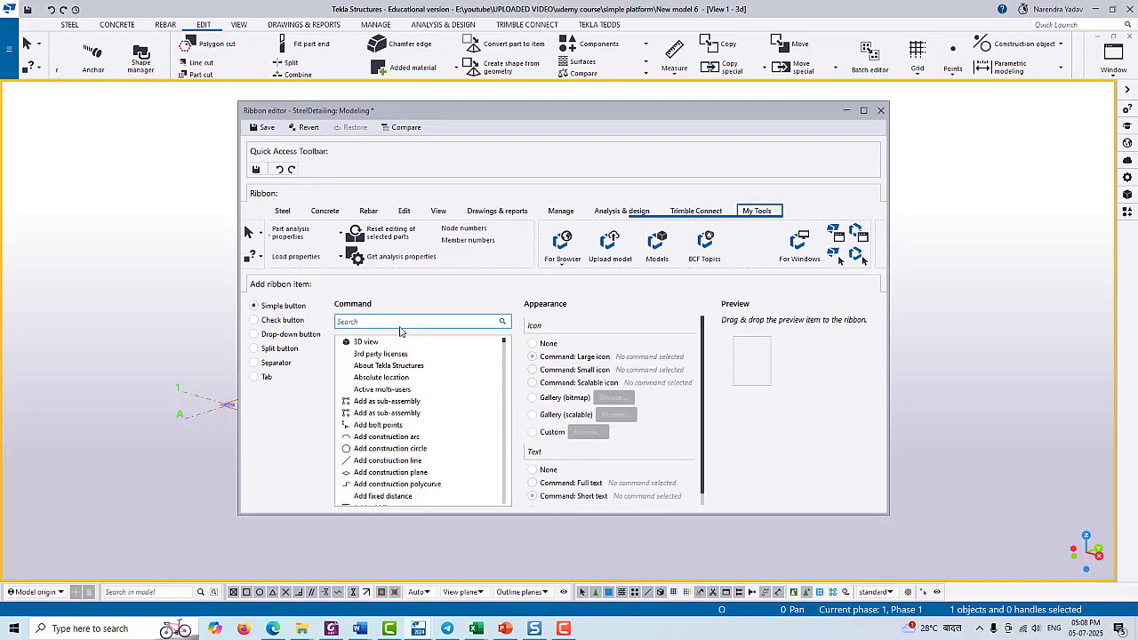
click(377, 323)
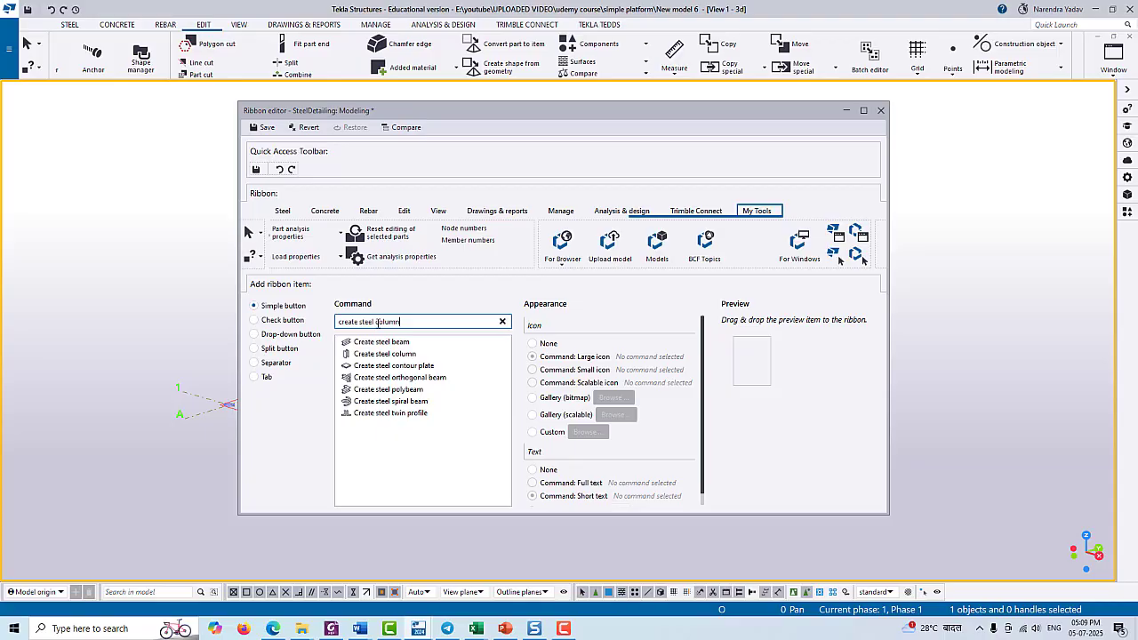
click(400, 343)
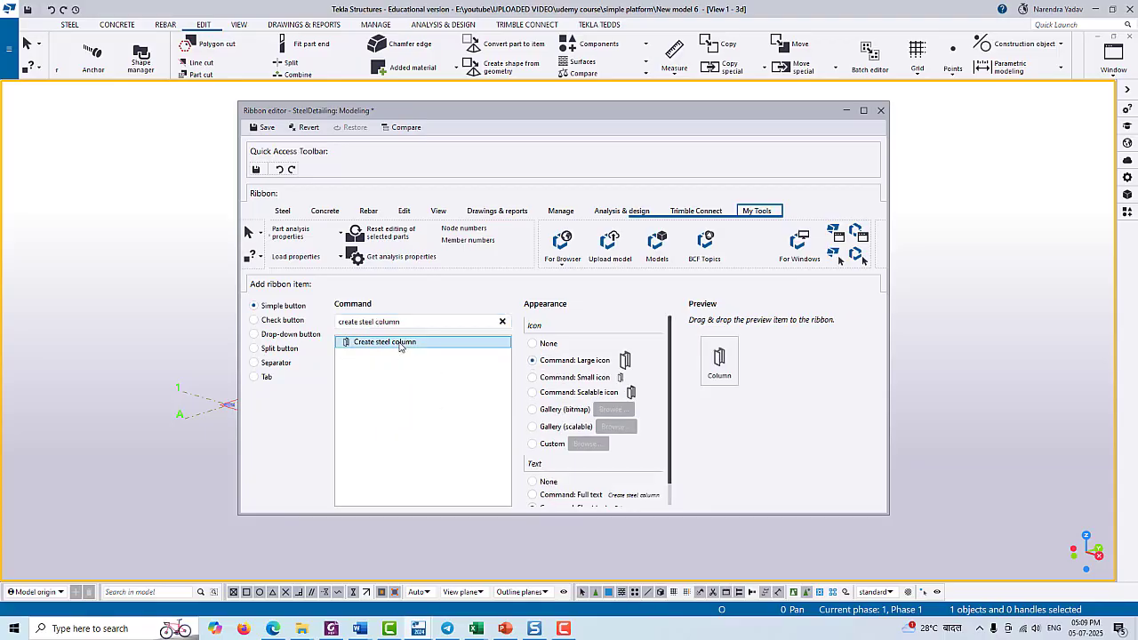
click(574, 377)
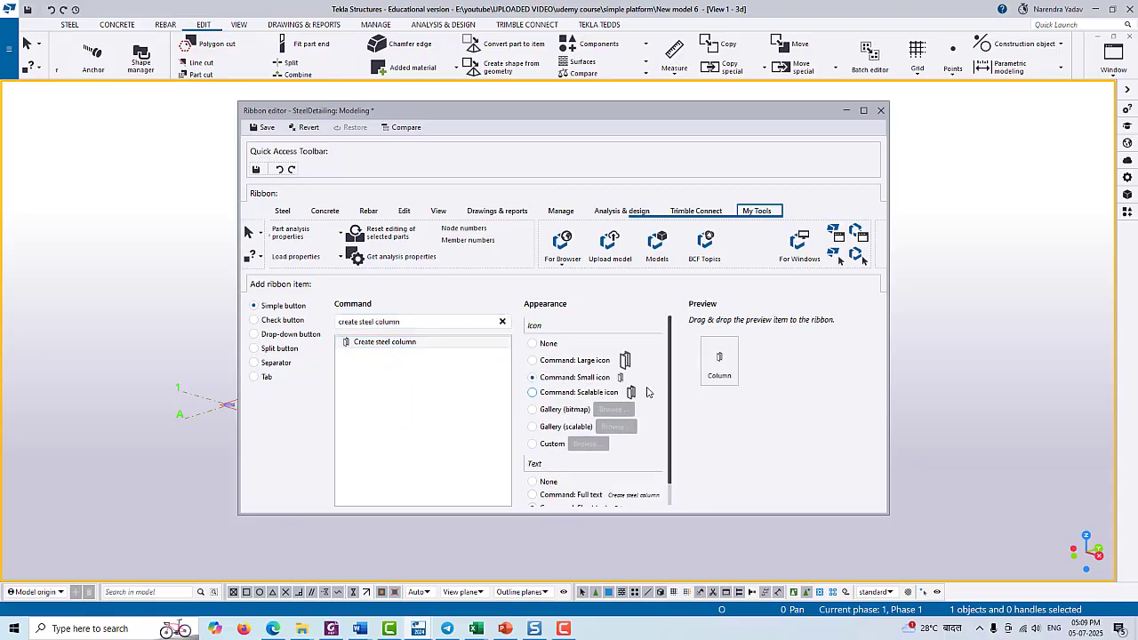
click(598, 396)
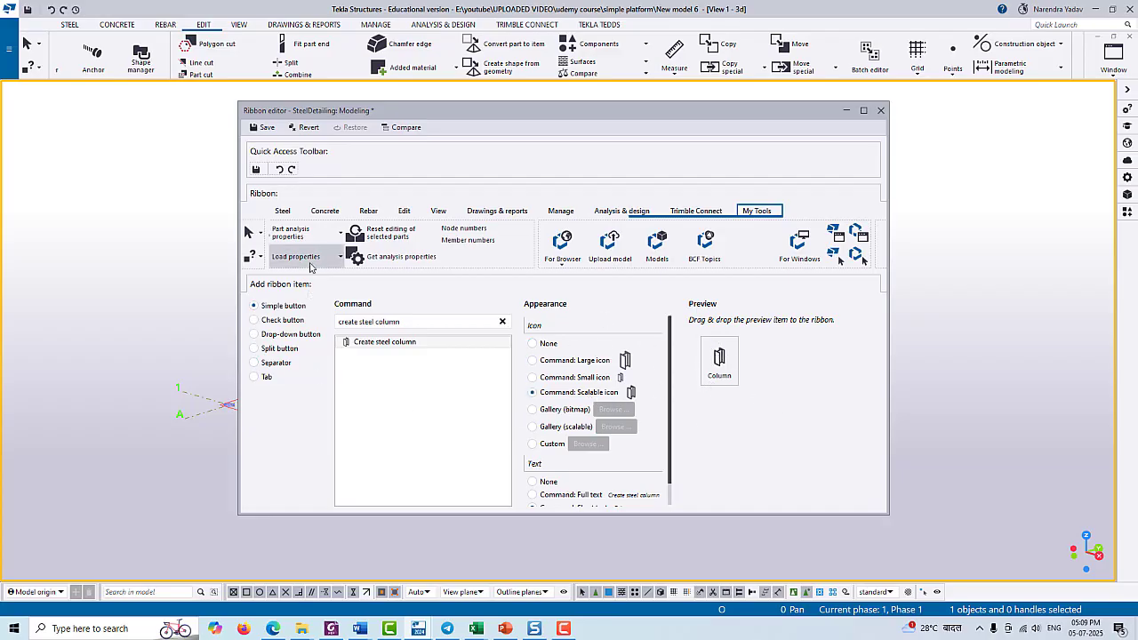
- Show the Steel tab, hide and re-show Concrete and Rebar, then select the Column button
click(286, 210)
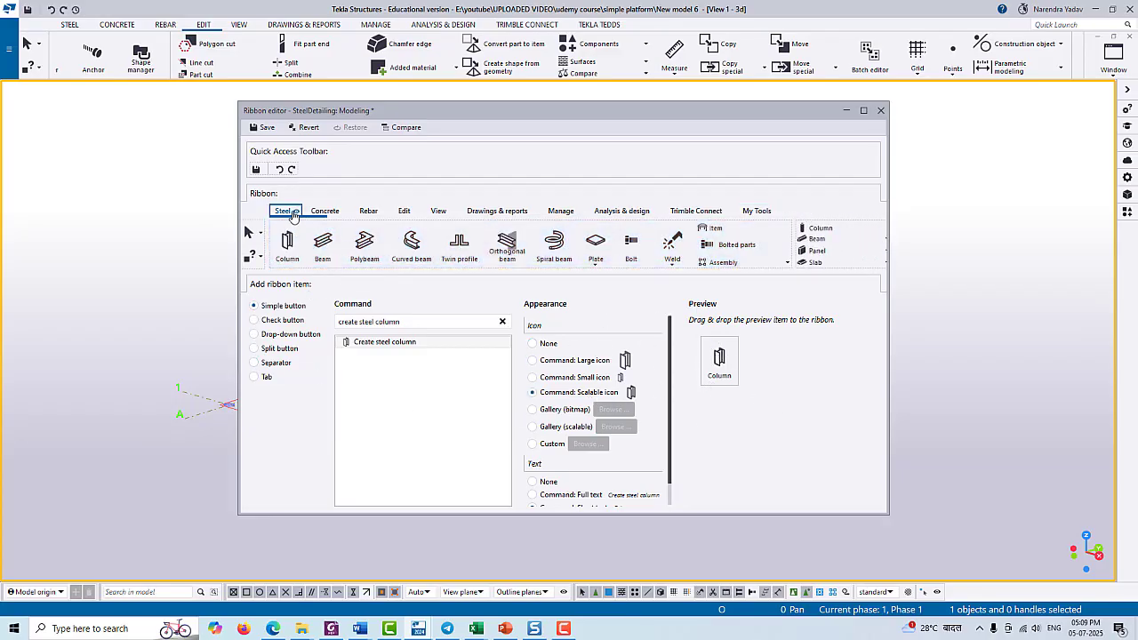
click(345, 211)
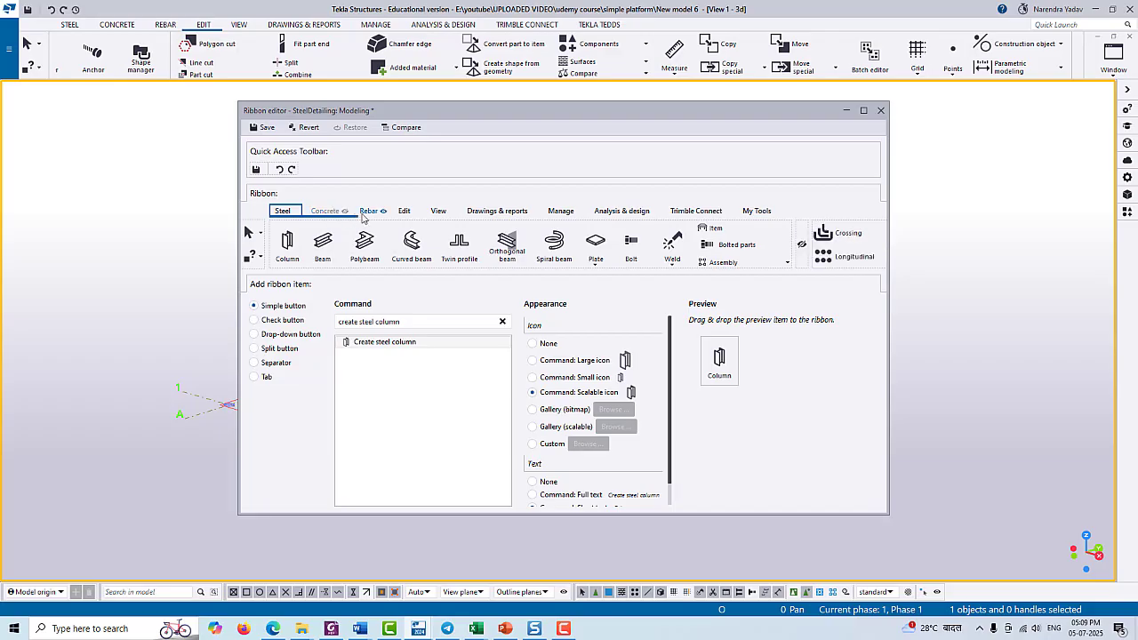
click(383, 211)
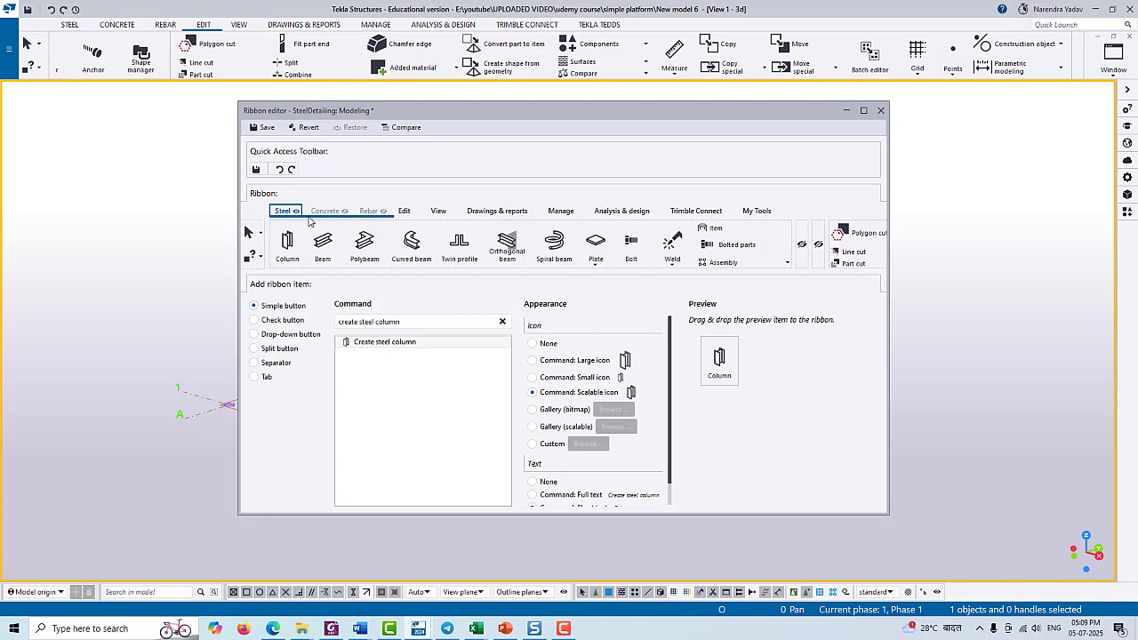
click(345, 211)
click(384, 212)
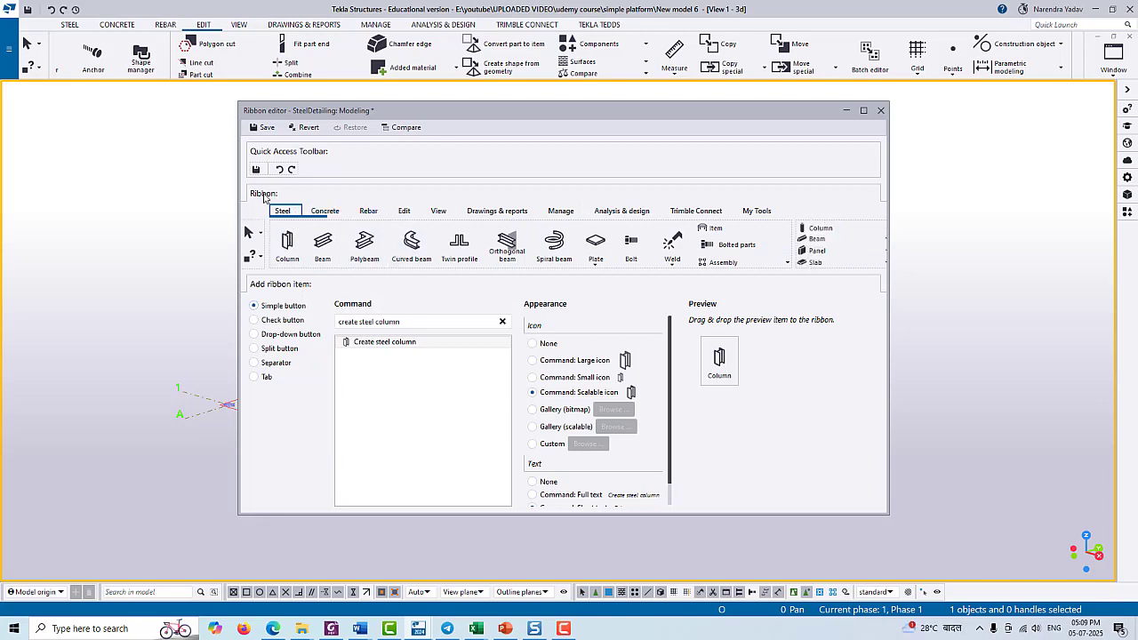
click(287, 249)
drag(293, 254, 305, 269)
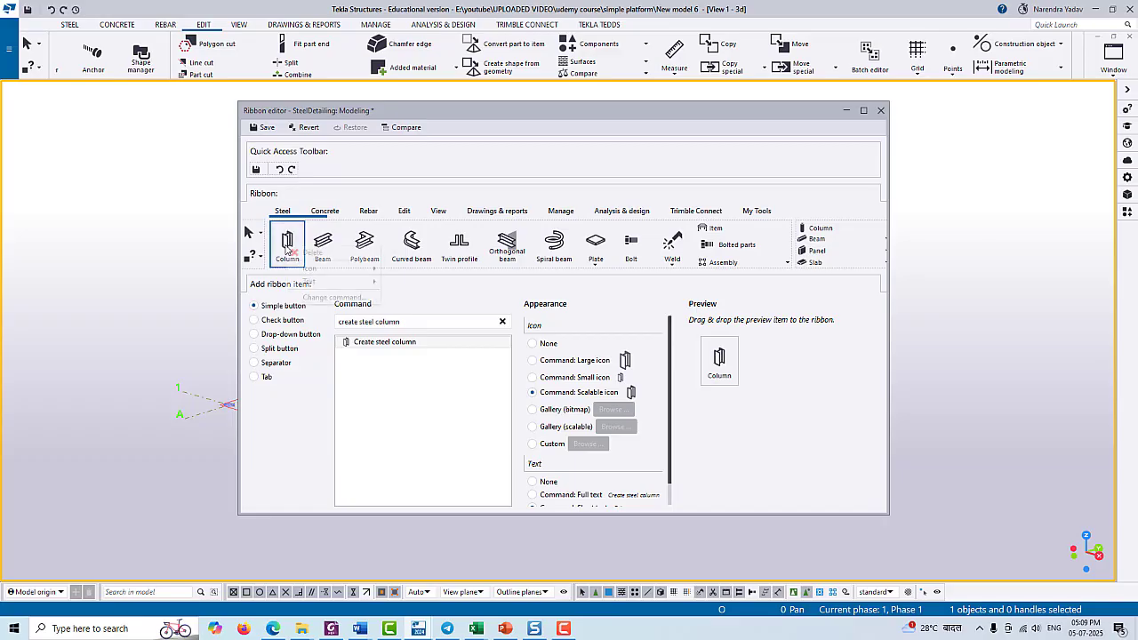
- Remove the Column button's icon
right_click(288, 249)
mouse_move(361, 274)
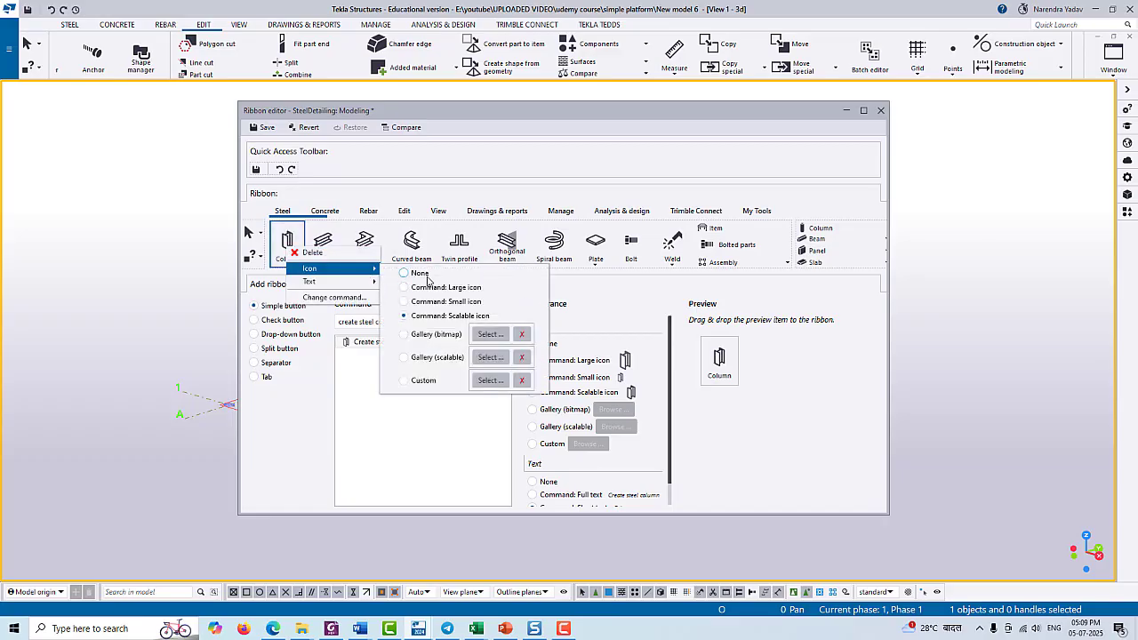
click(423, 276)
click(347, 233)
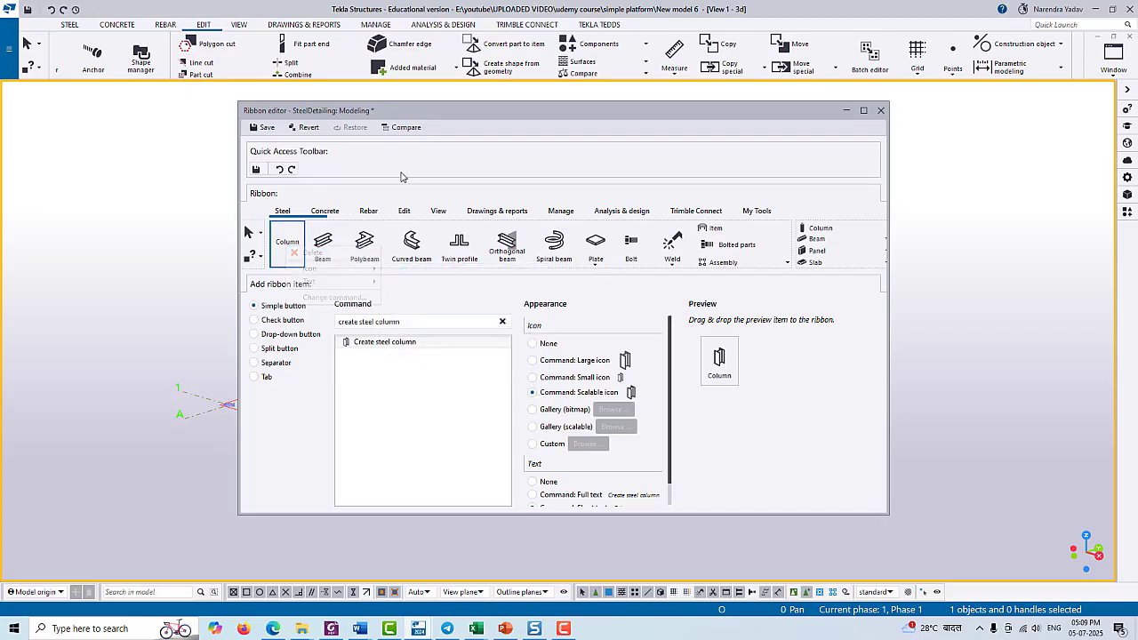
- Restore the Column button's scalable icon, try a small icon, then return to scalable
right_click(287, 250)
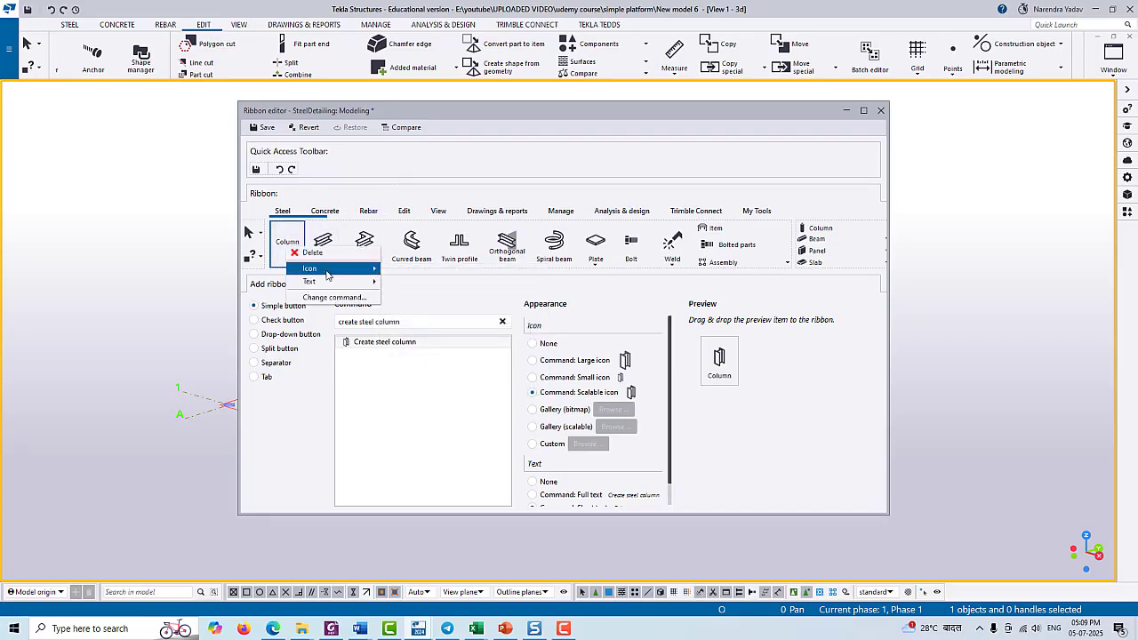
mouse_move(329, 274)
click(450, 315)
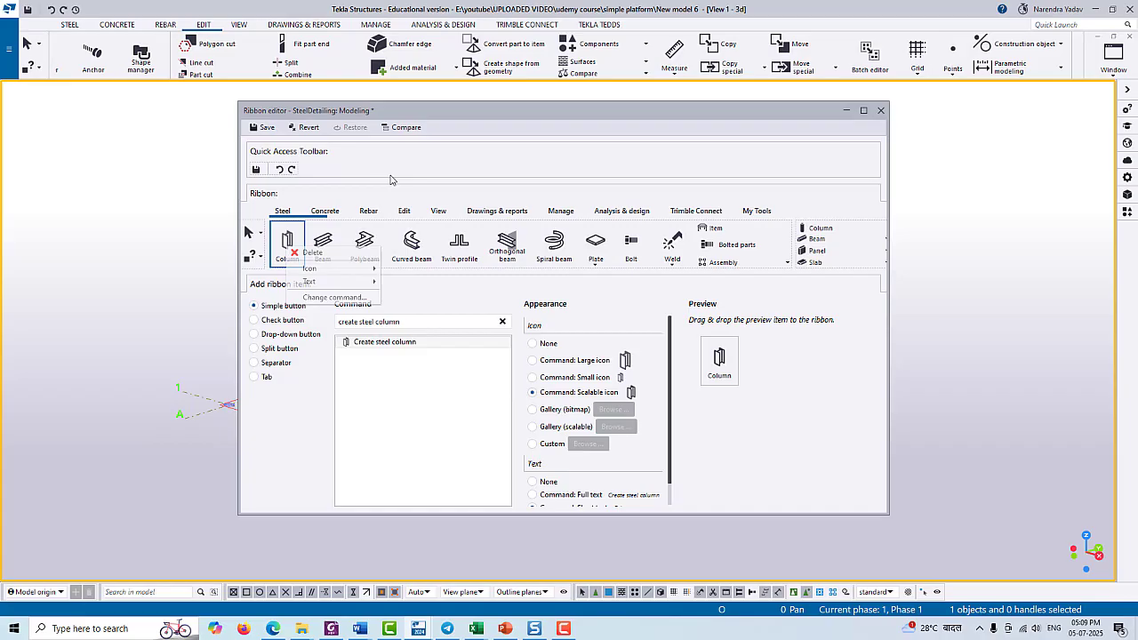
right_click(287, 250)
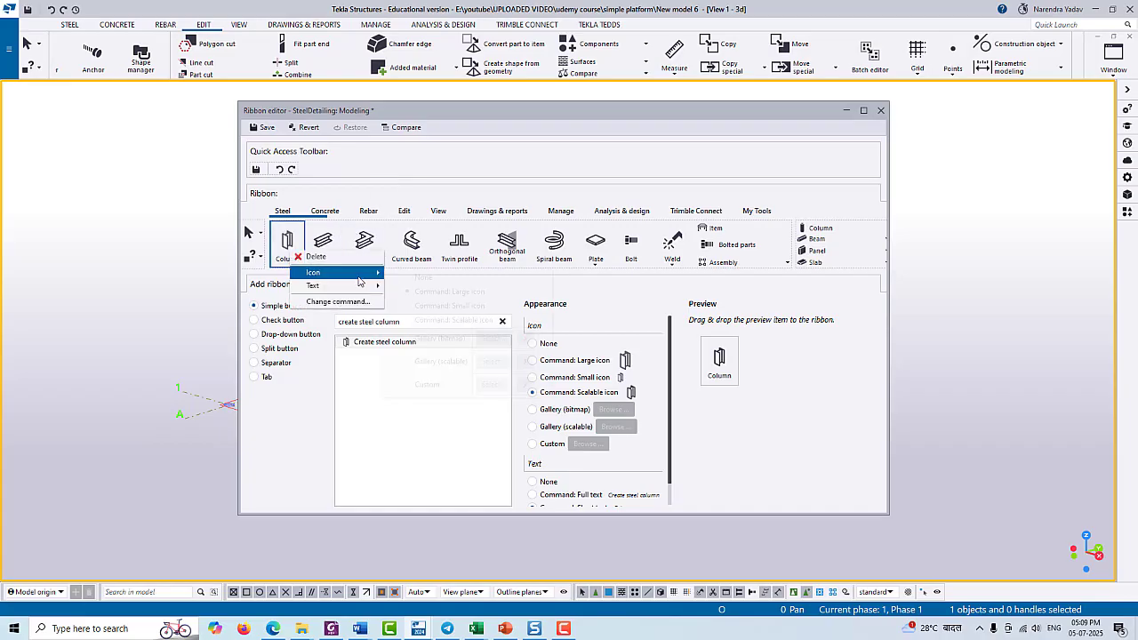
mouse_move(356, 272)
click(457, 308)
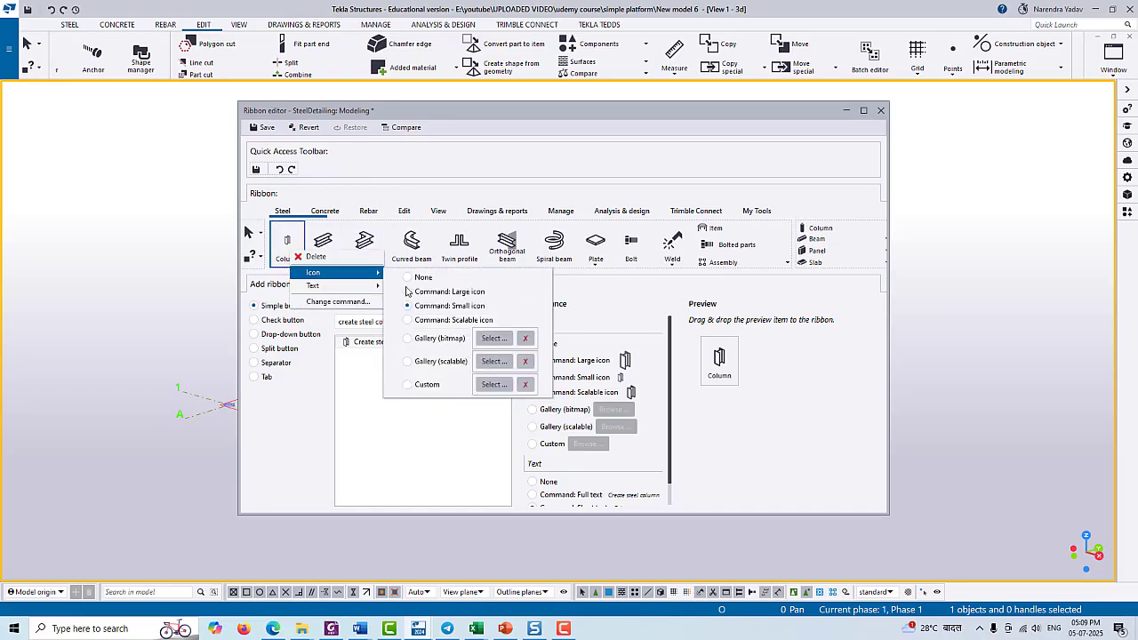
click(442, 321)
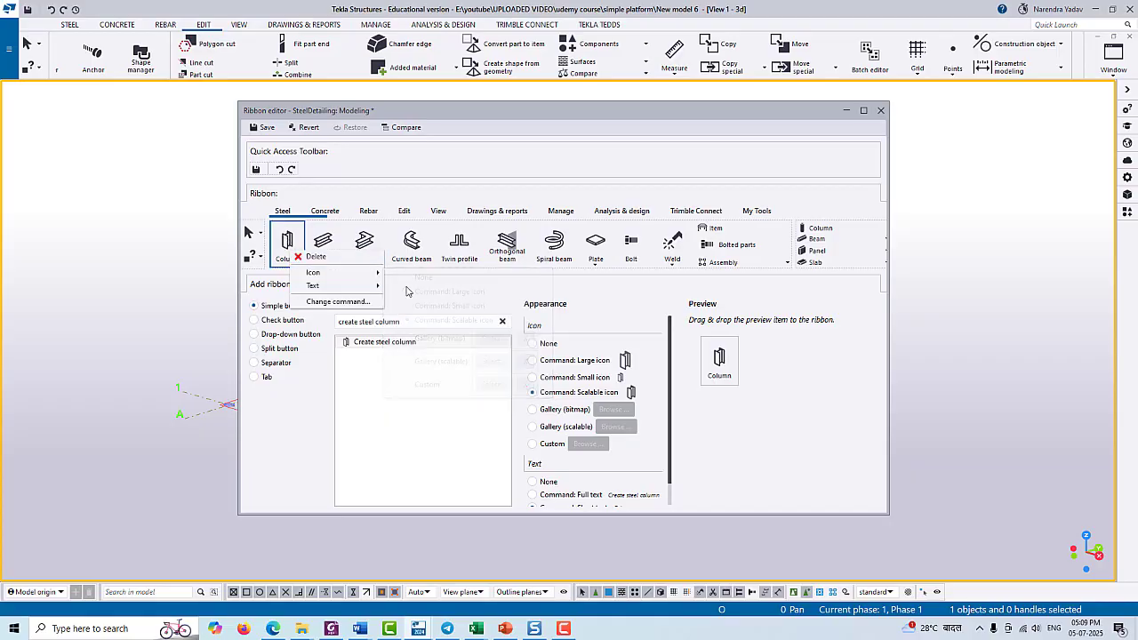
- Remove the Column button's text label, then restore its short text label
mouse_move(360, 286)
click(443, 292)
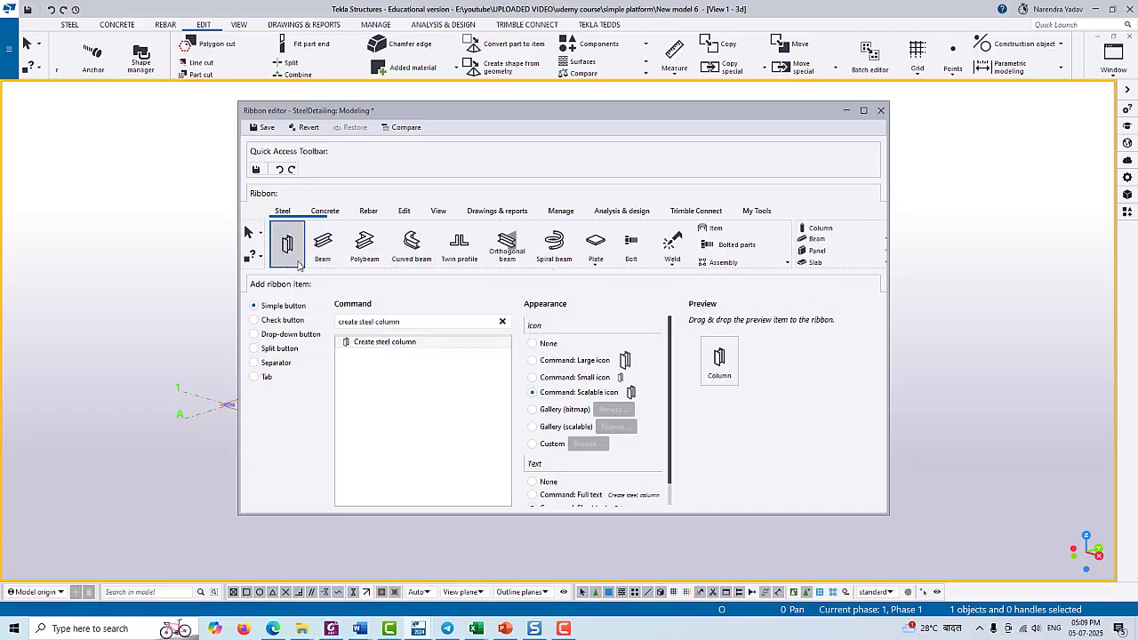
right_click(298, 256)
mouse_move(356, 286)
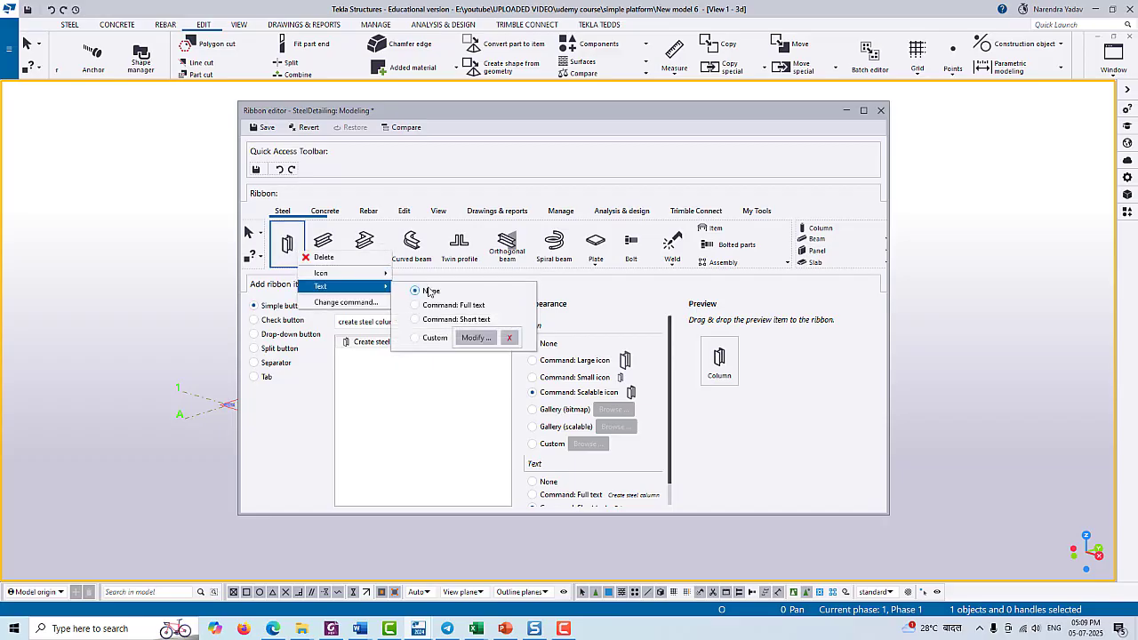
click(446, 320)
- Try full command name and custom text labels, discarding the custom label text
click(416, 305)
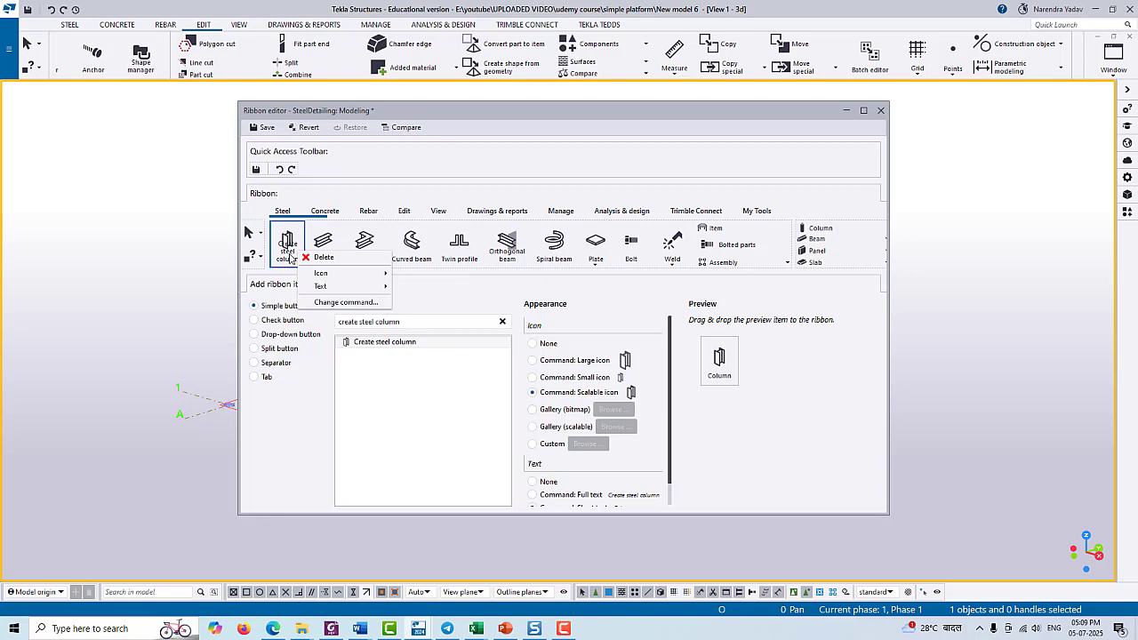
mouse_move(348, 286)
click(434, 320)
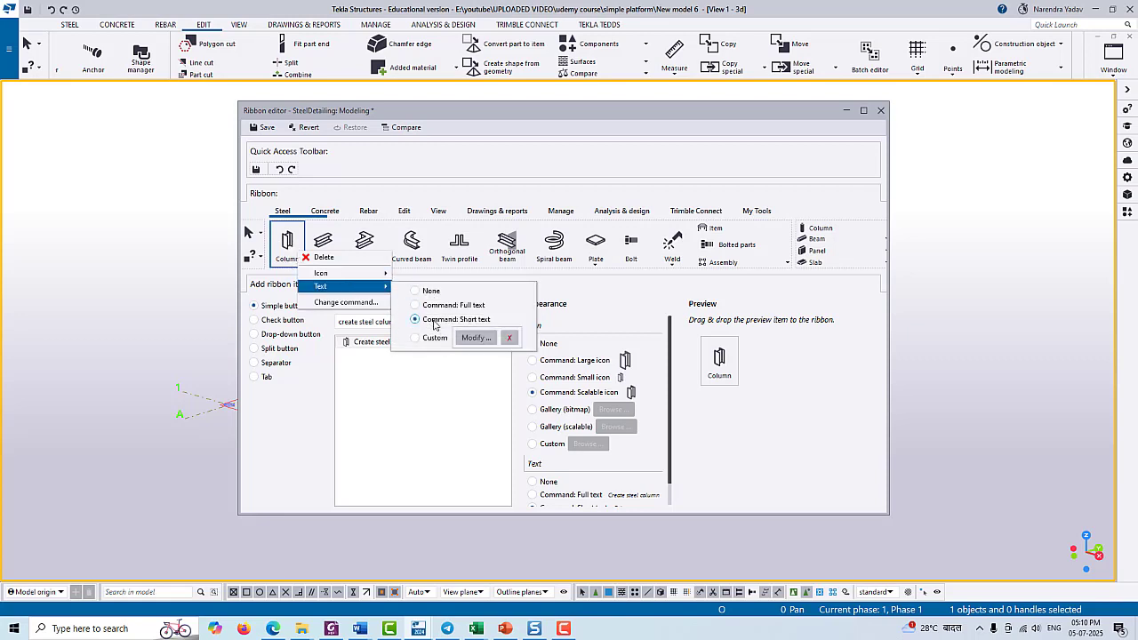
click(430, 339)
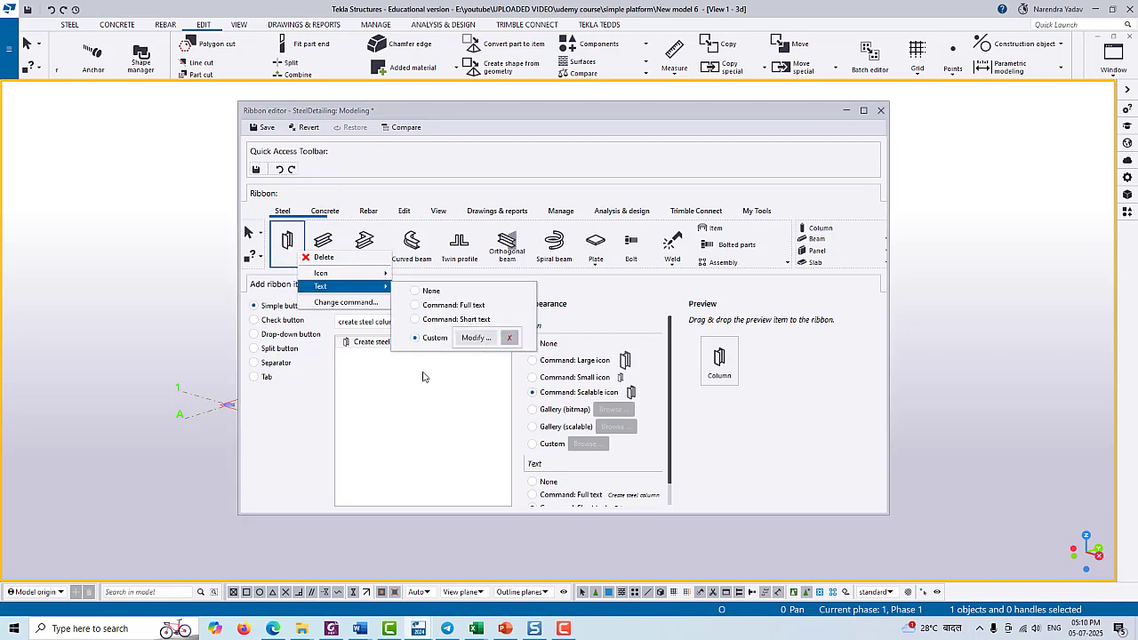
click(474, 338)
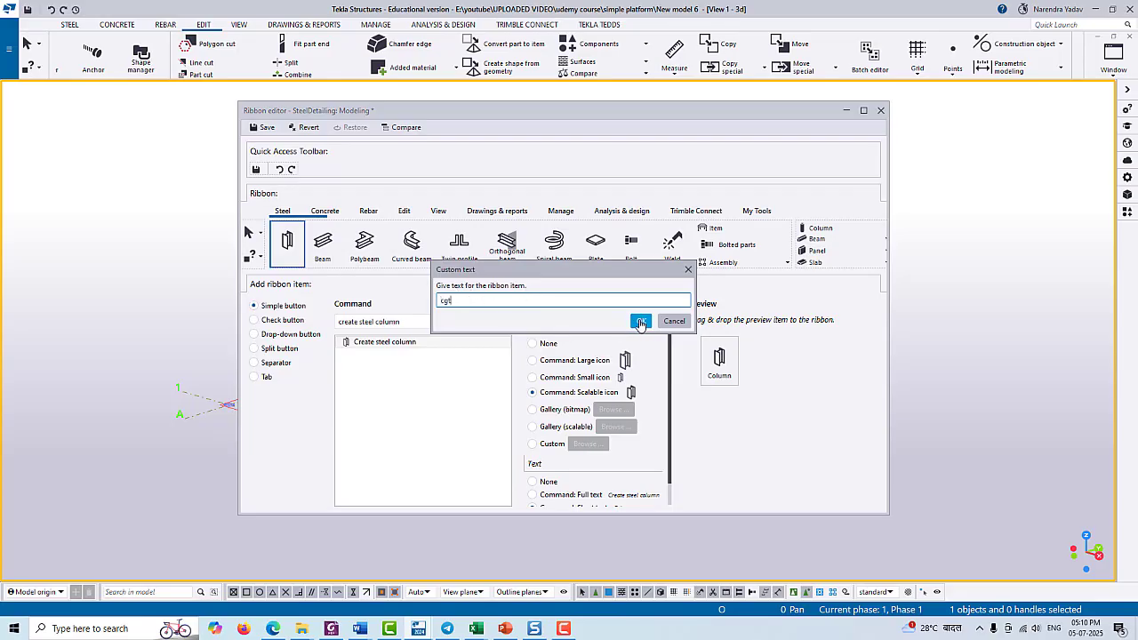
click(674, 321)
- Set the Column button label back to the short command text Column
right_click(294, 260)
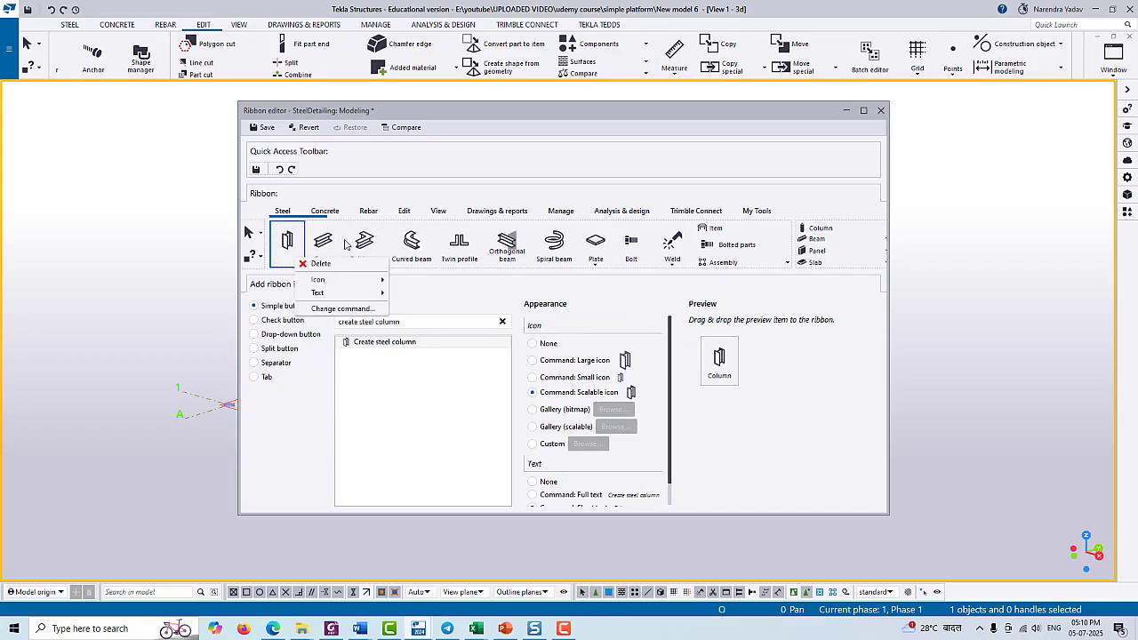
mouse_move(356, 293)
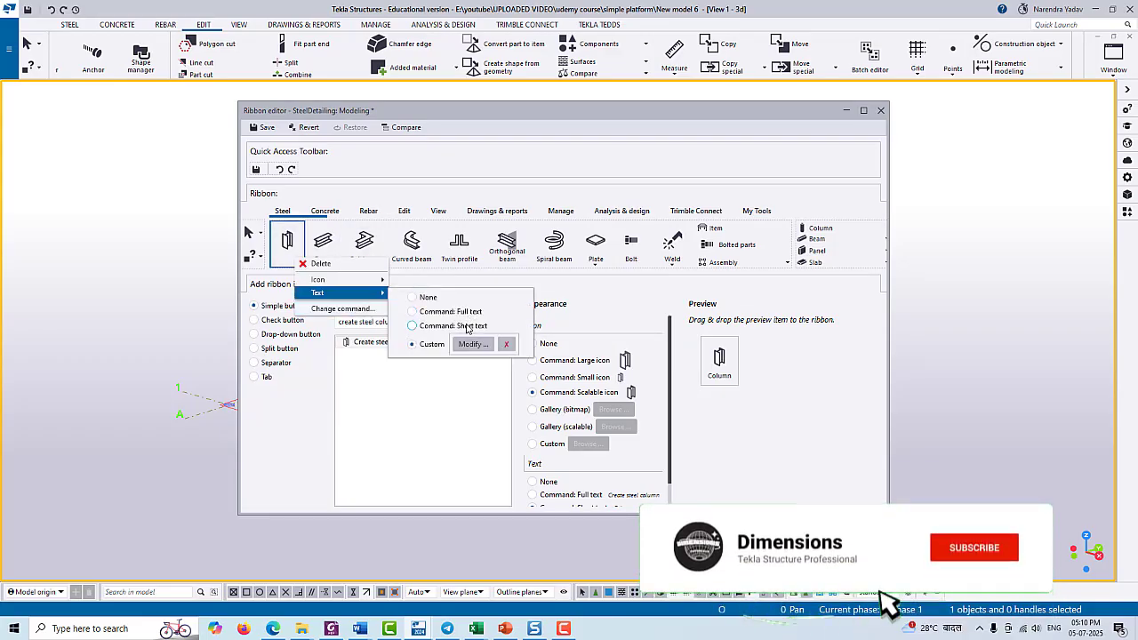
click(467, 327)
click(542, 305)
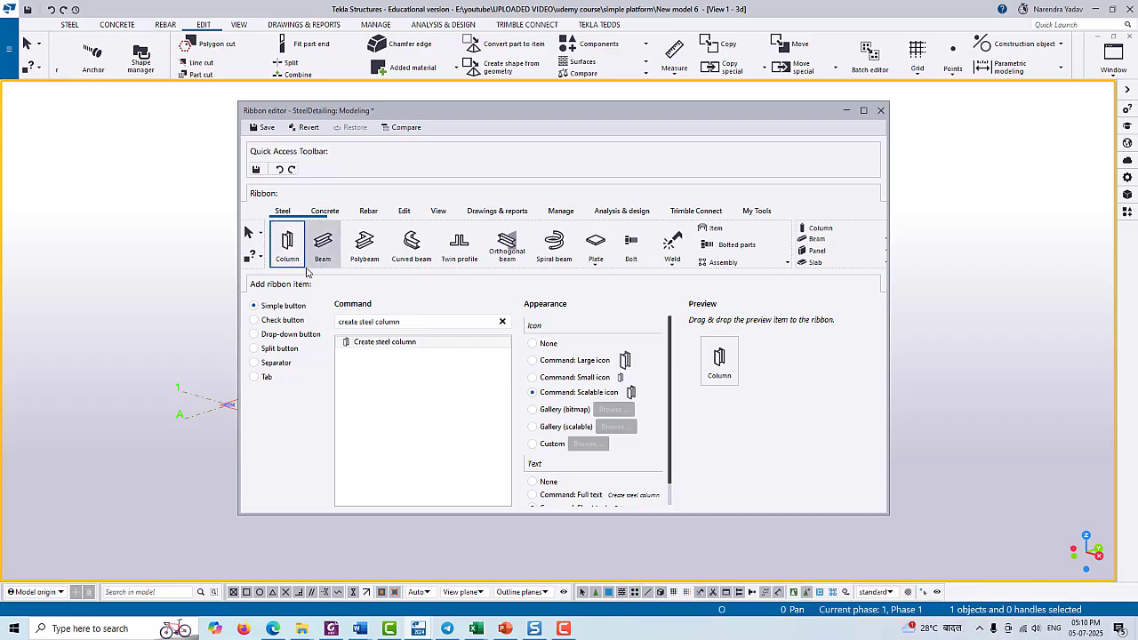
- Resize the Column button into a compact small button stacked above Beam
drag(301, 267, 293, 253)
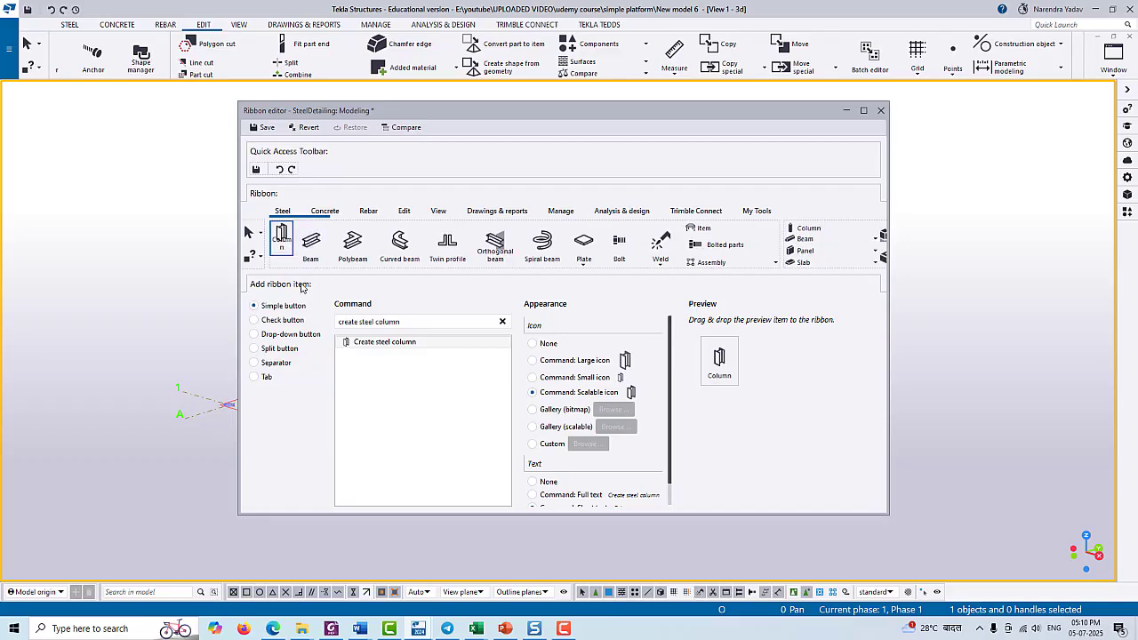
mouse_move(292, 254)
mouse_down()
mouse_move(304, 256)
mouse_move(294, 239)
mouse_move(329, 257)
mouse_move(328, 242)
mouse_move(291, 260)
mouse_up()
click(335, 259)
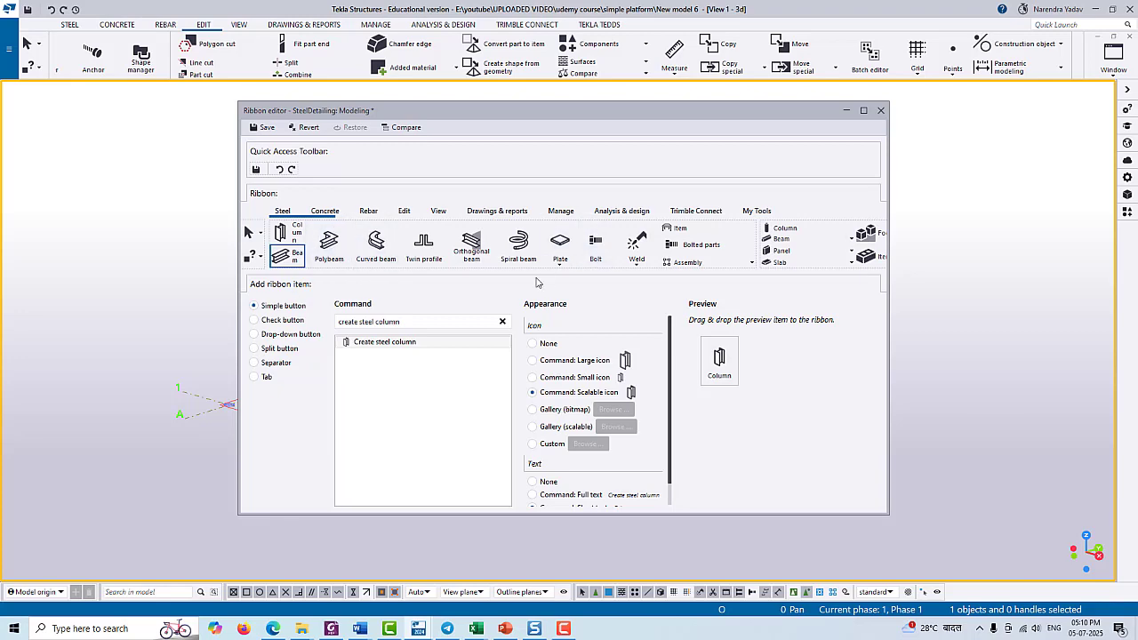
- Move My Tools to the front of the tab row and place a vertical separator beside Column
click(757, 211)
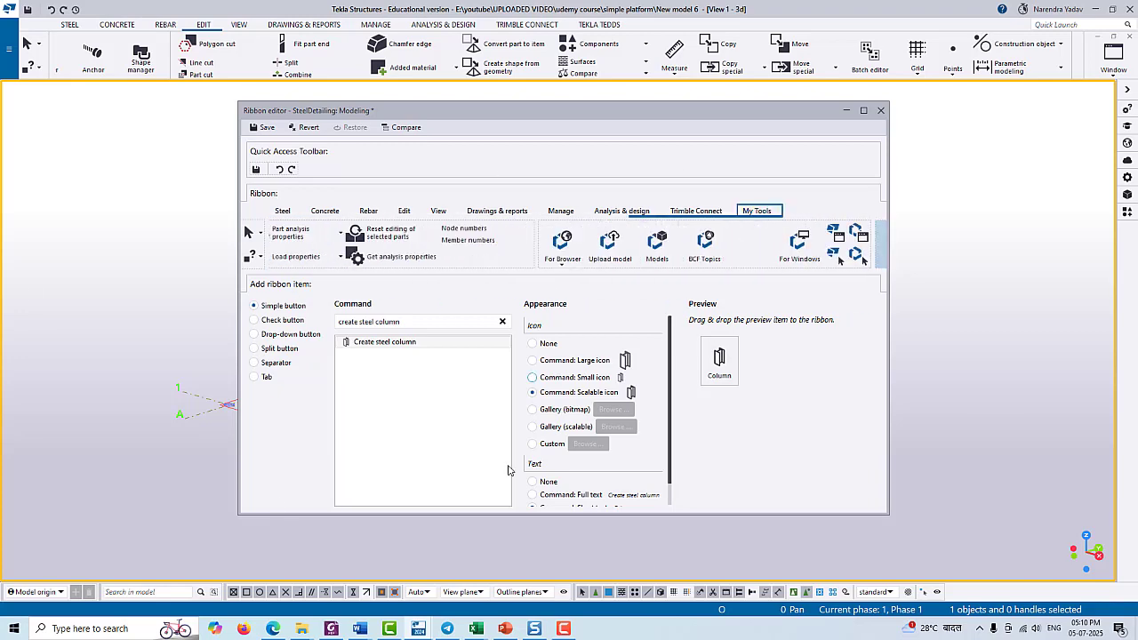
drag(769, 212, 298, 214)
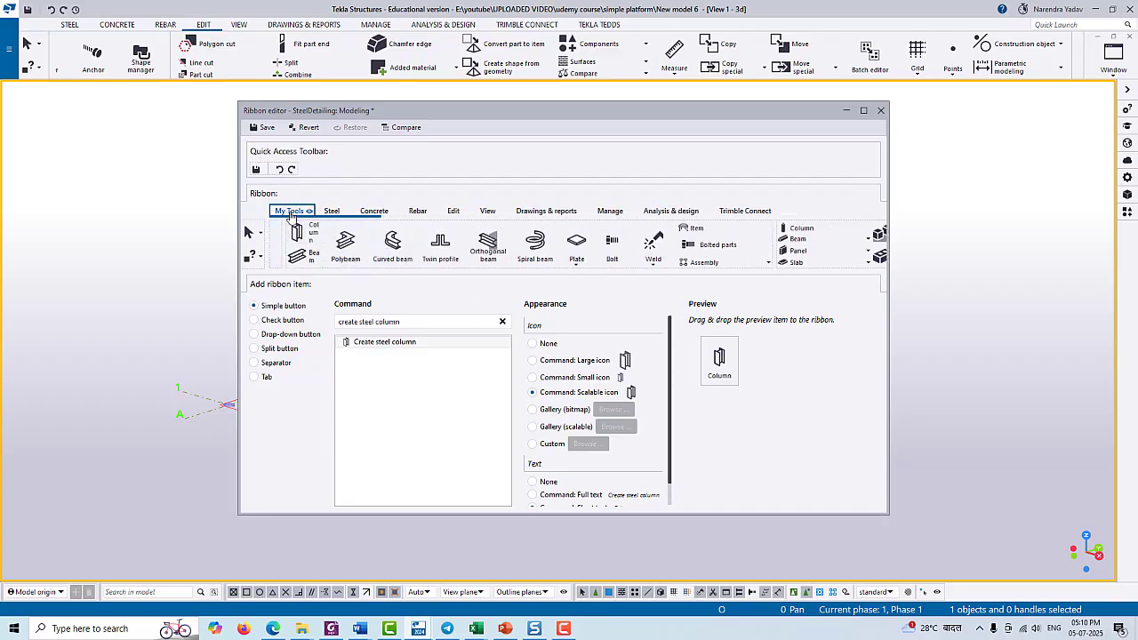
click(286, 363)
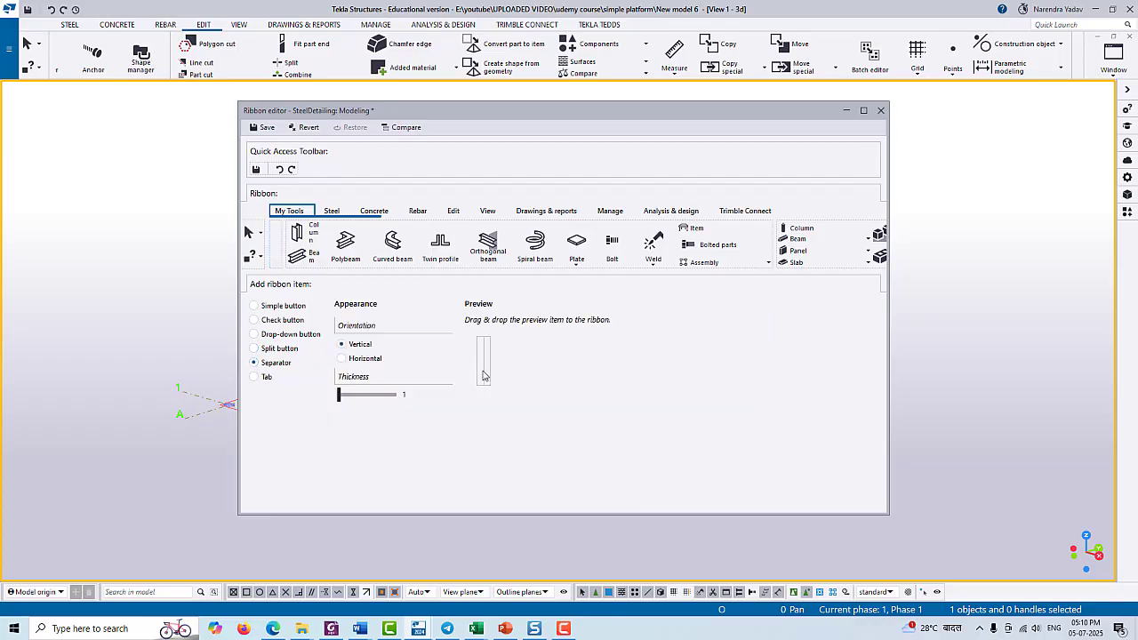
click(364, 360)
click(360, 345)
drag(484, 370, 271, 242)
- Add a Create steel column button at the start of the My Tools tab
click(293, 305)
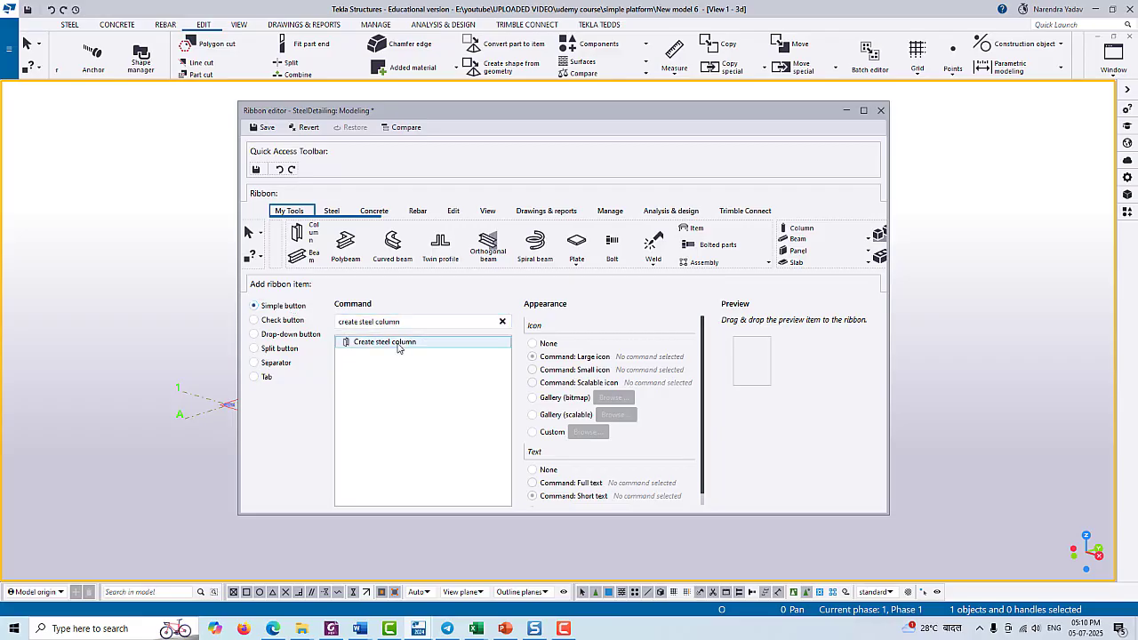
click(399, 344)
drag(720, 367, 285, 245)
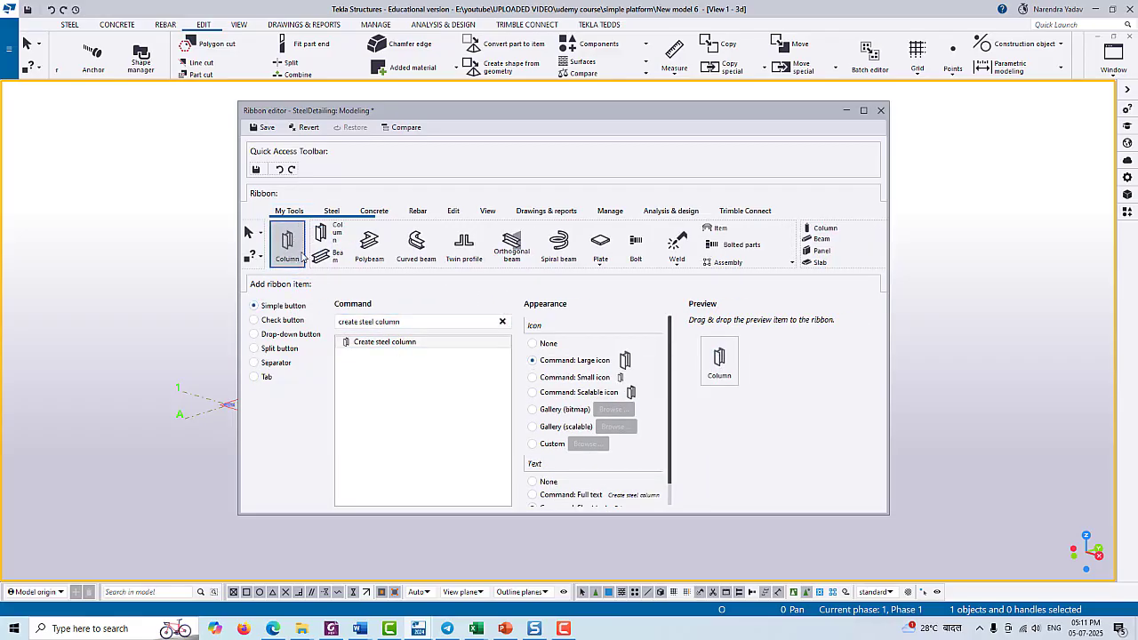
- Add a scalable-icon Plate button for Create steel contour plate, stacked beneath the compact Column button
click(422, 323)
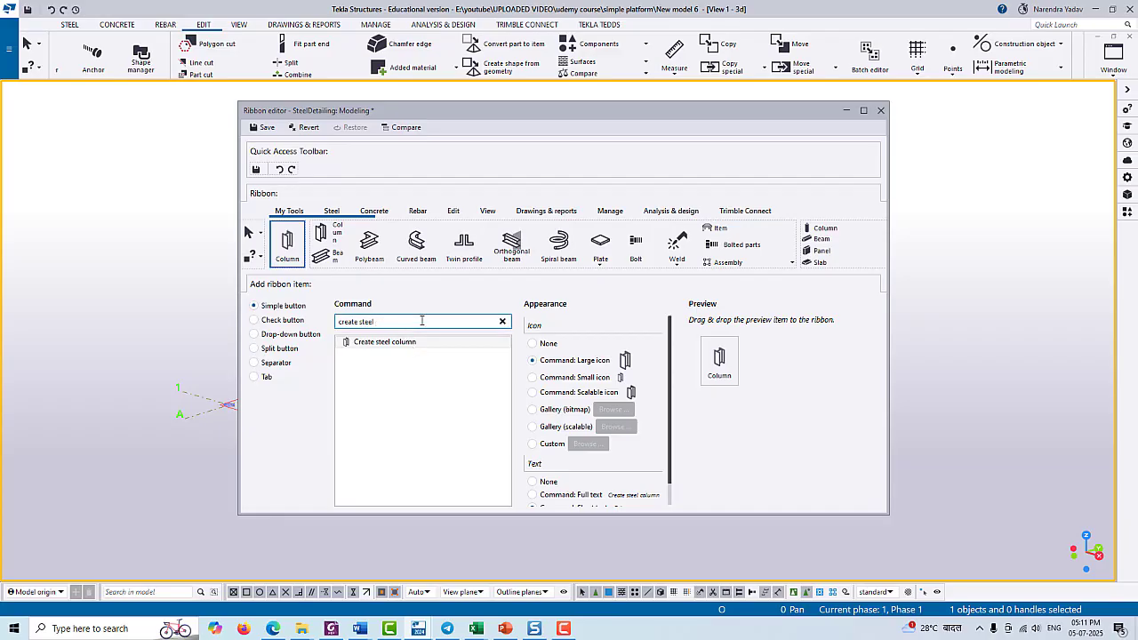
text(plate)
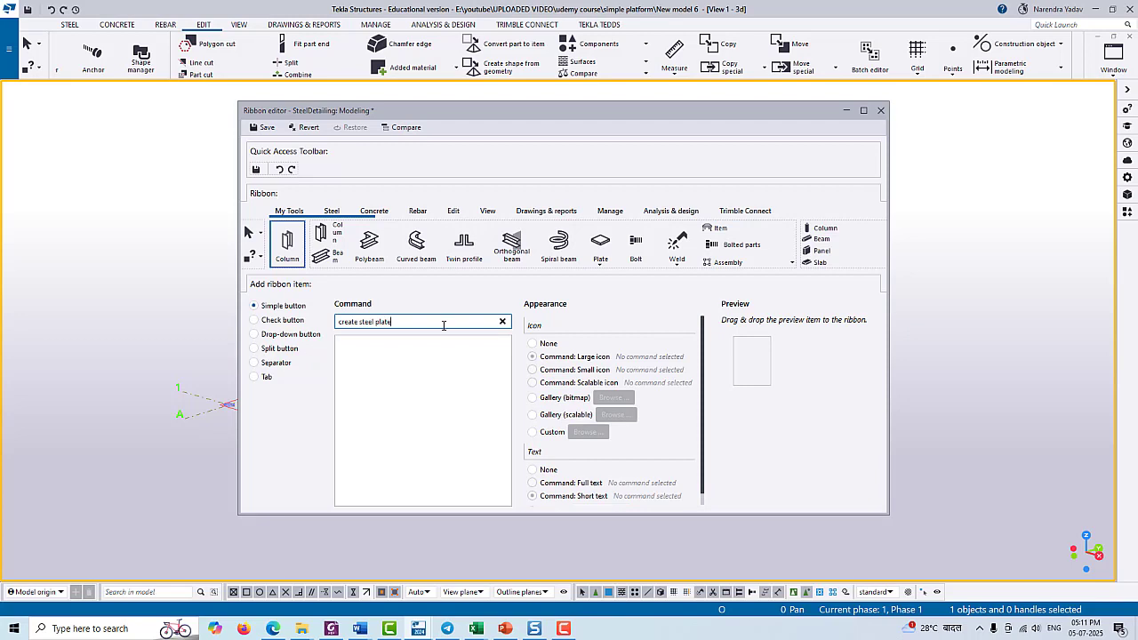
key(BackSpace)
key(BackSpace)
key(BackSpace)
key(BackSpace)
key(BackSpace)
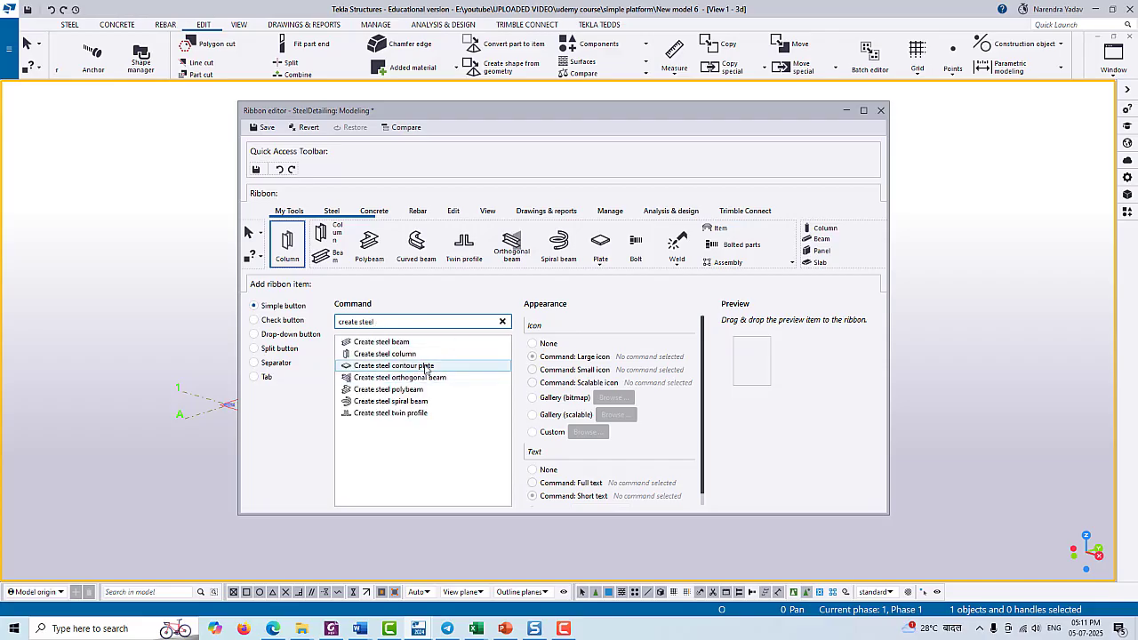
click(425, 366)
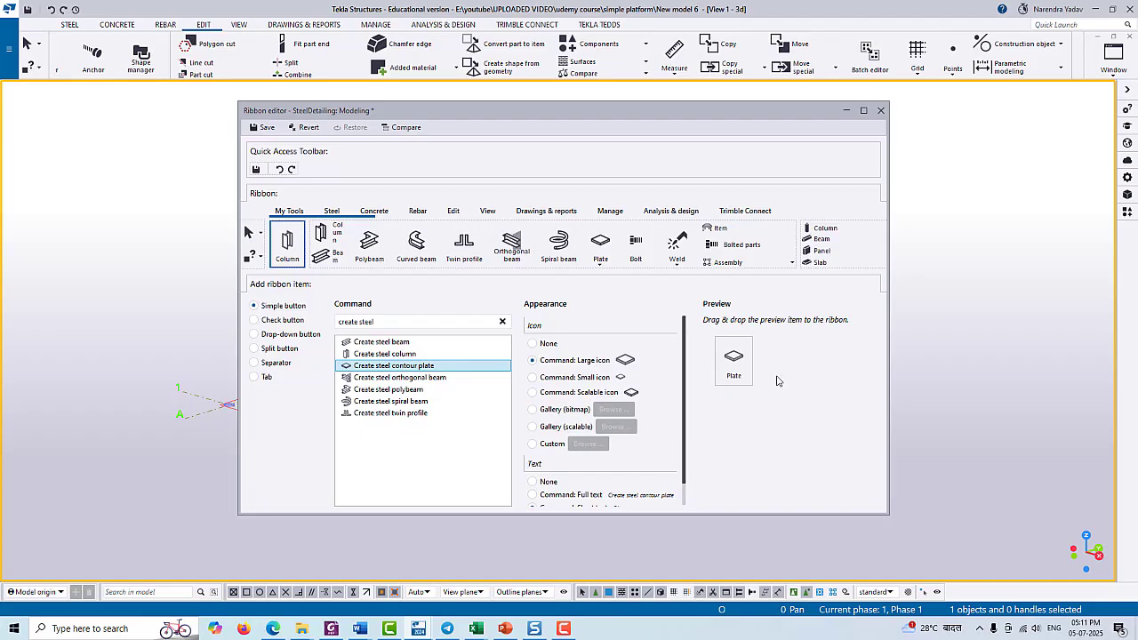
click(570, 392)
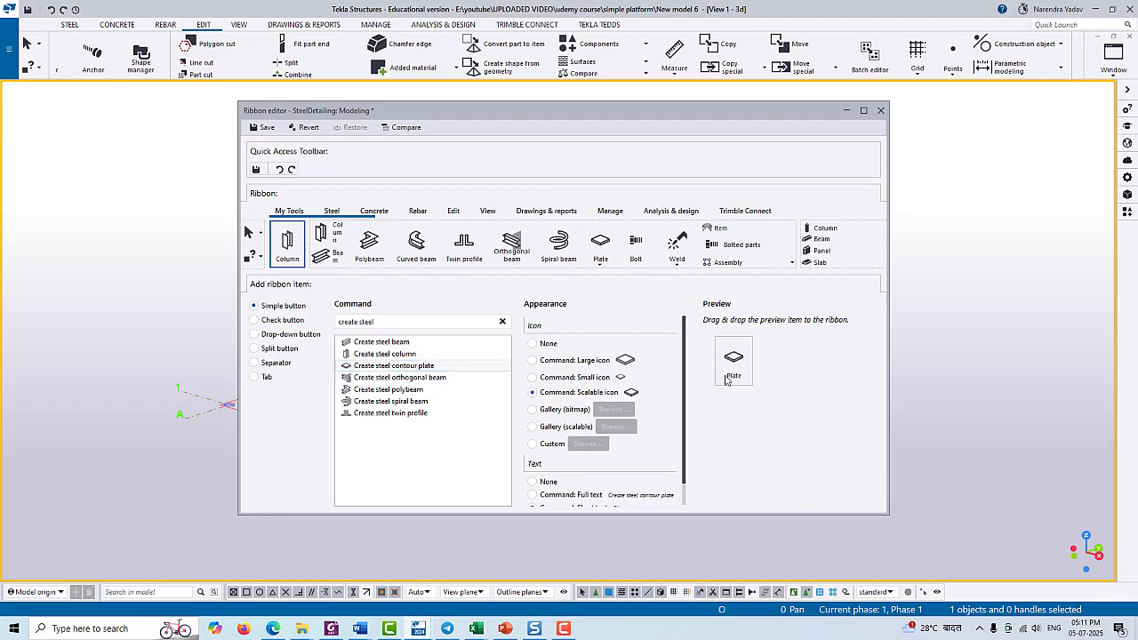
drag(736, 363, 731, 401)
drag(286, 250, 295, 266)
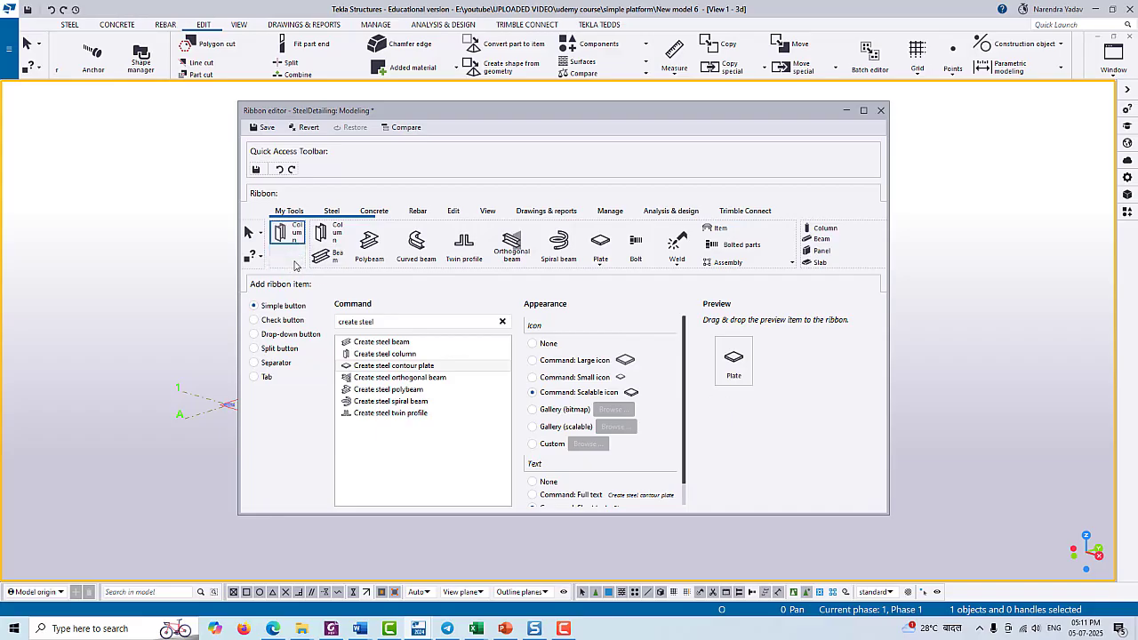
drag(637, 354, 280, 258)
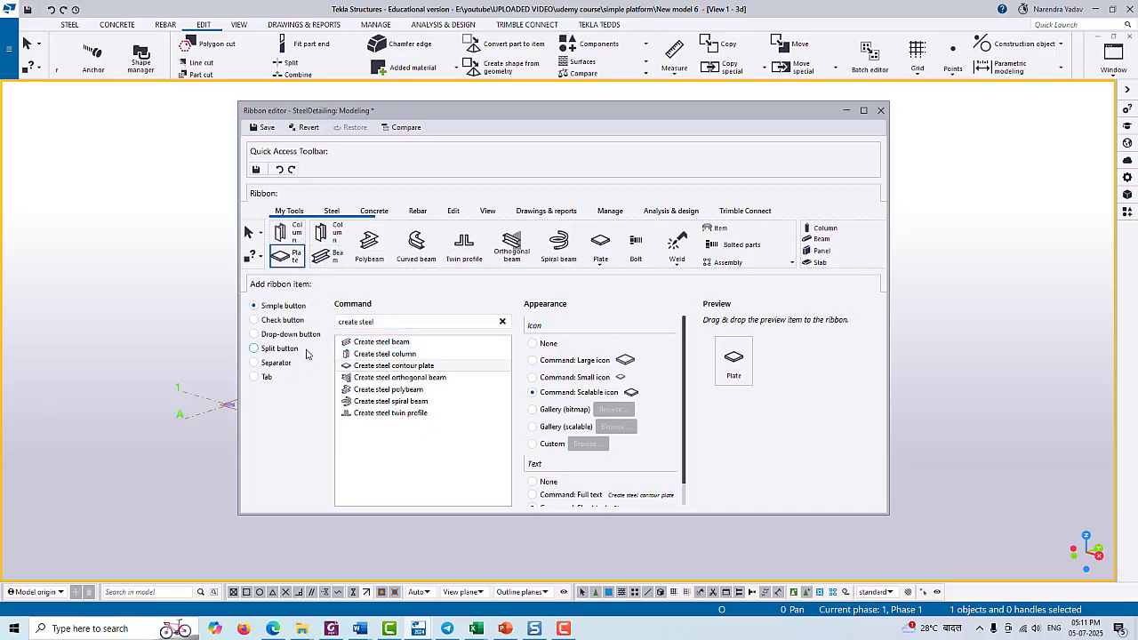
- Review the tab, simple and split button options, previewing Add construction plane with a small icon
click(267, 379)
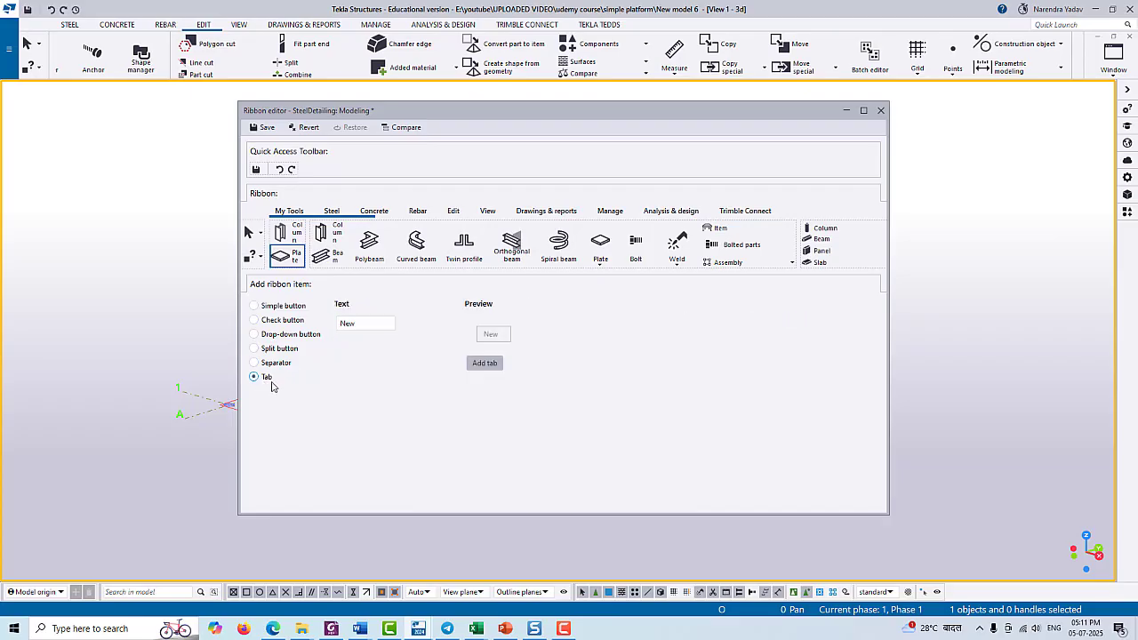
click(280, 308)
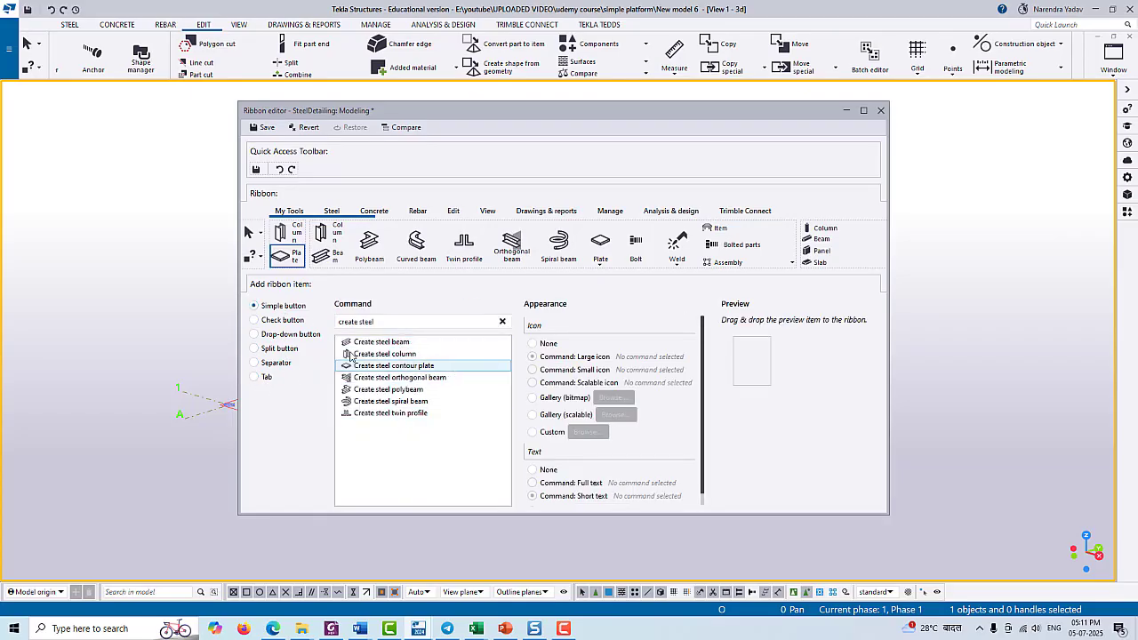
click(255, 348)
click(402, 354)
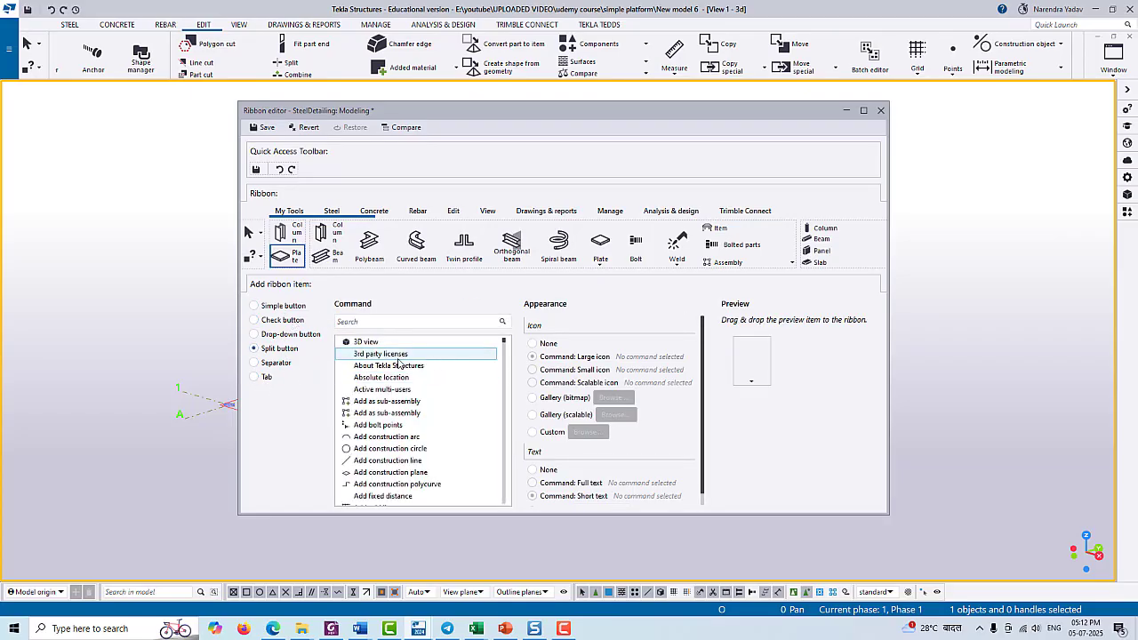
scroll(411, 392, down, 2)
click(391, 403)
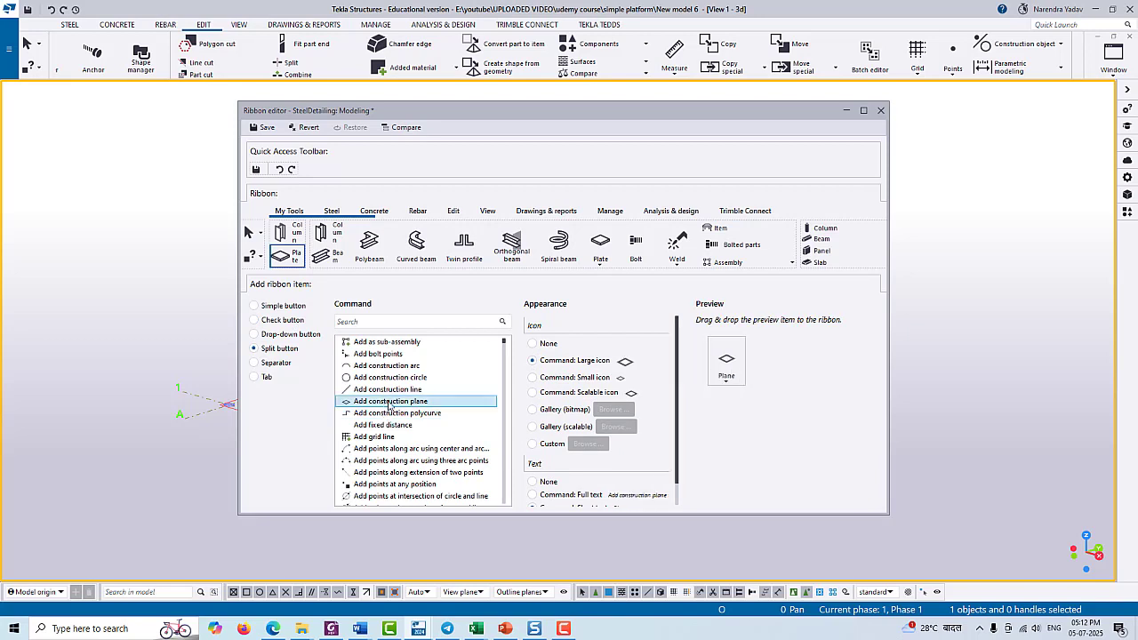
click(570, 378)
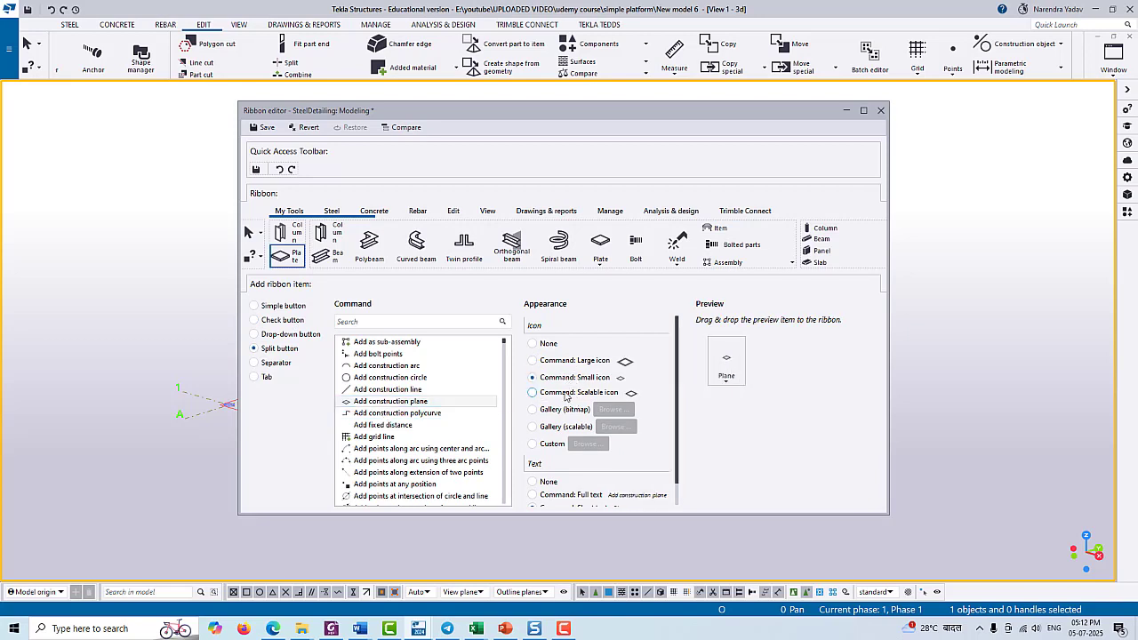
click(256, 363)
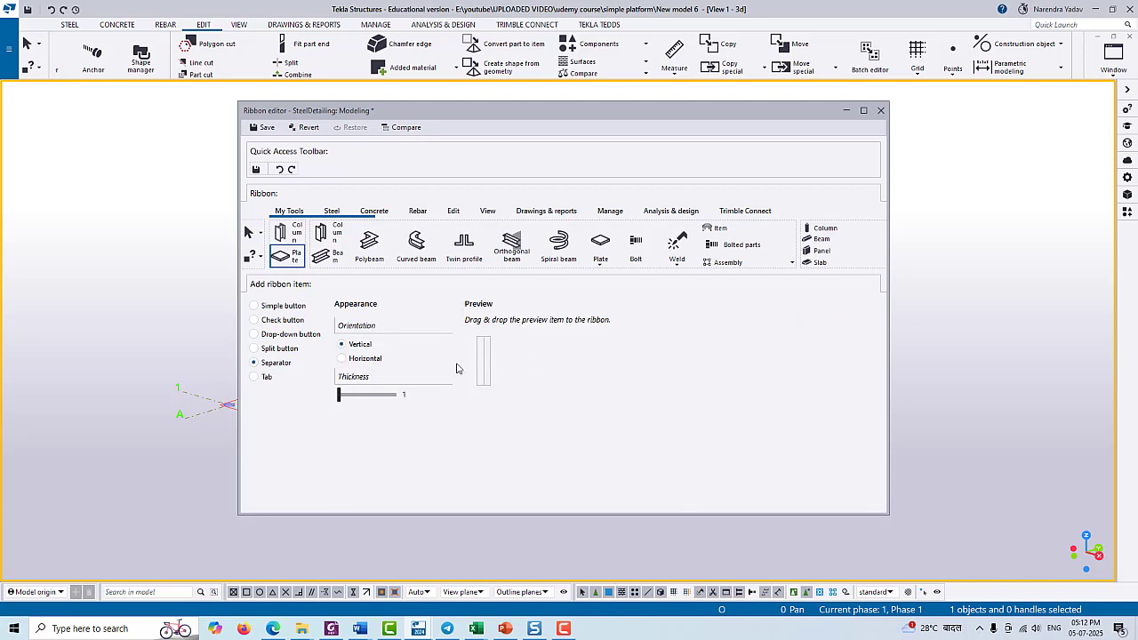
click(257, 377)
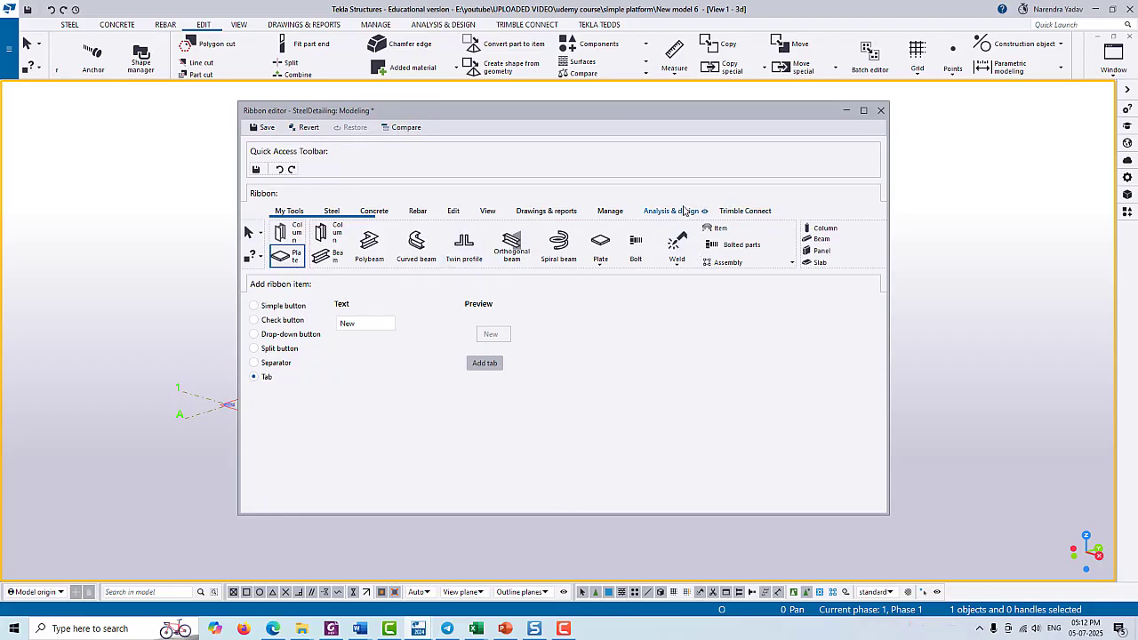
- Move My Tools after Trimble Connect, save the ribbon and close the Ribbon editor
drag(292, 214, 764, 216)
click(764, 214)
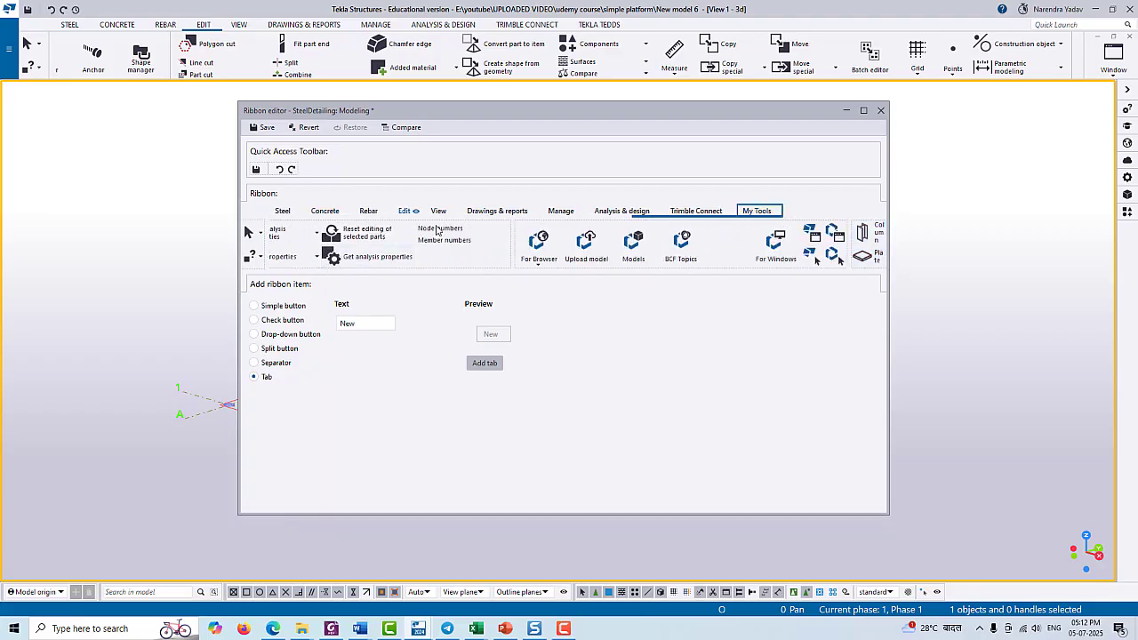
click(263, 128)
click(880, 111)
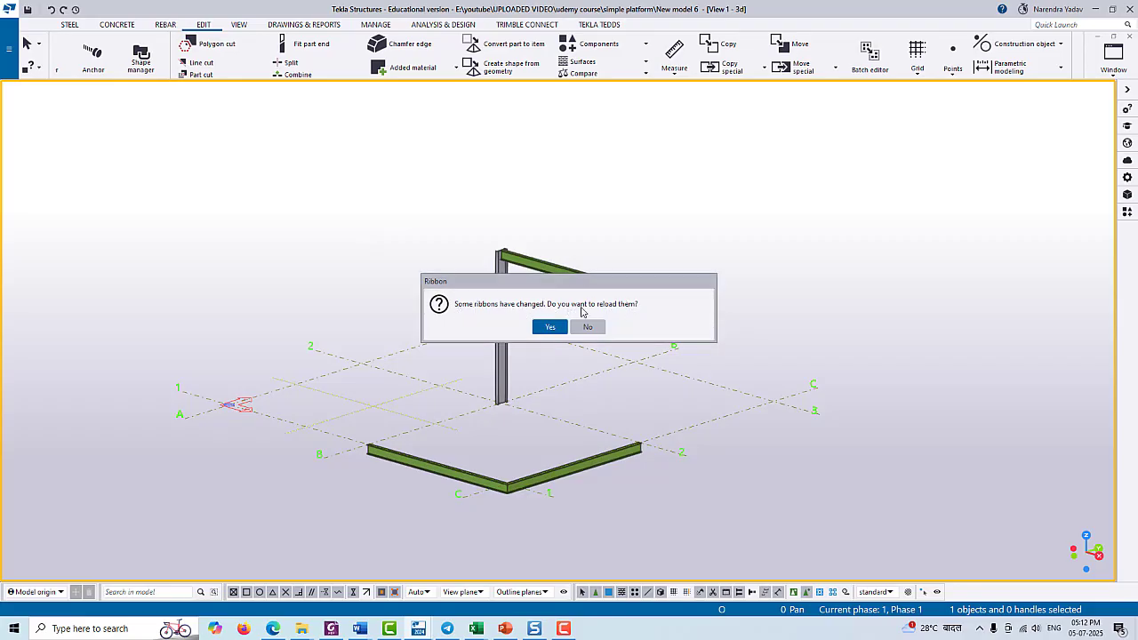
- Accept the ribbon reload and show the MY TOOLS tab with its compact Column and Plate buttons
click(553, 328)
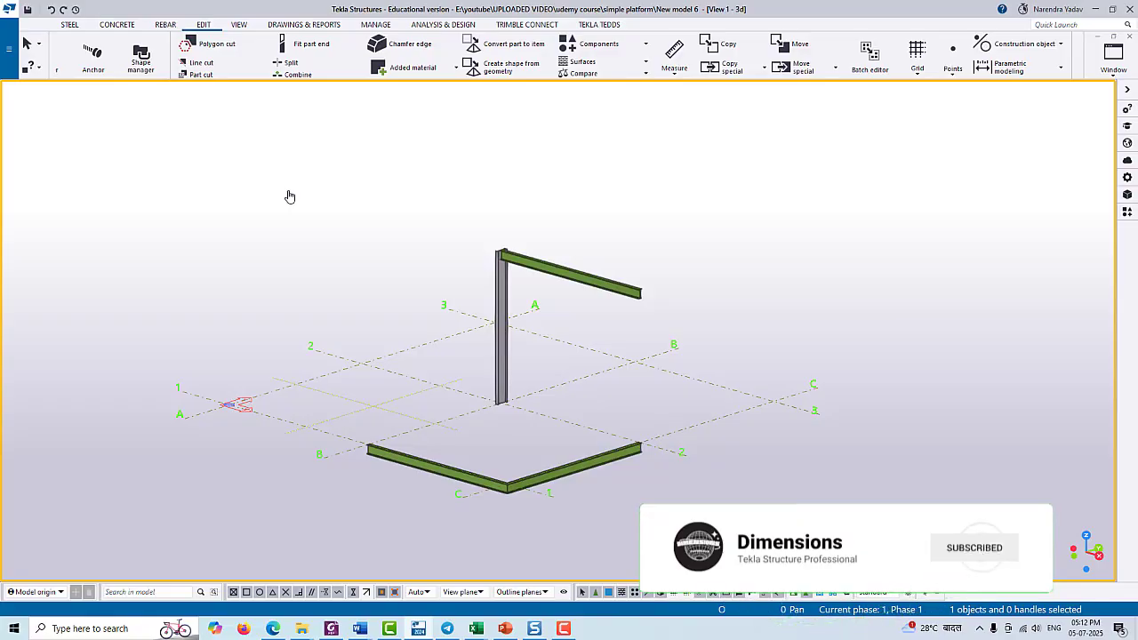
click(593, 26)
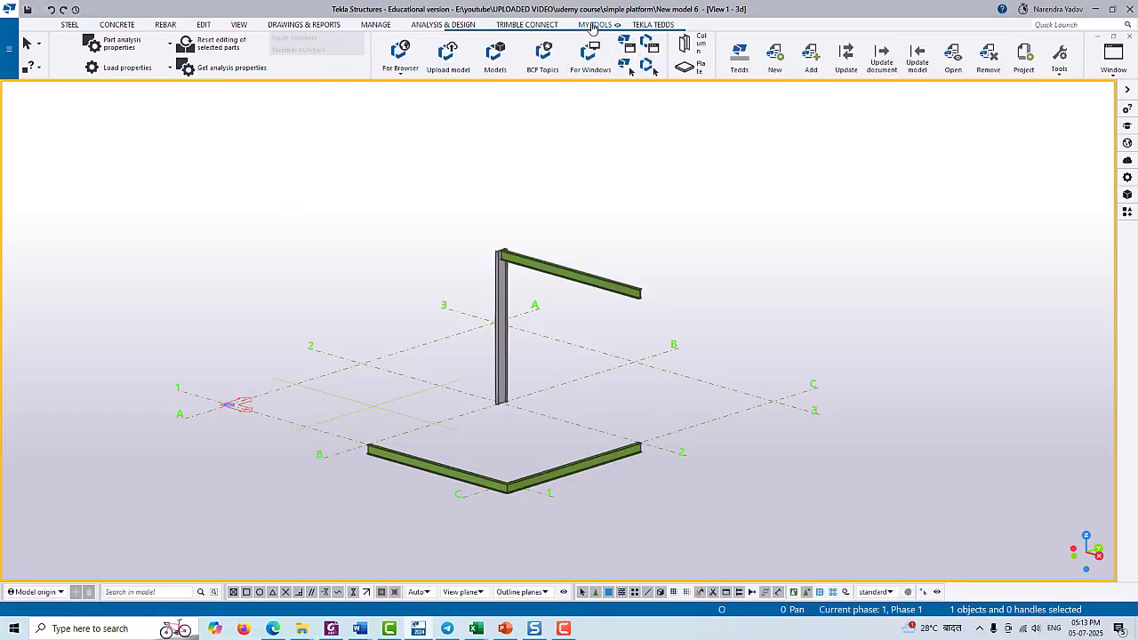